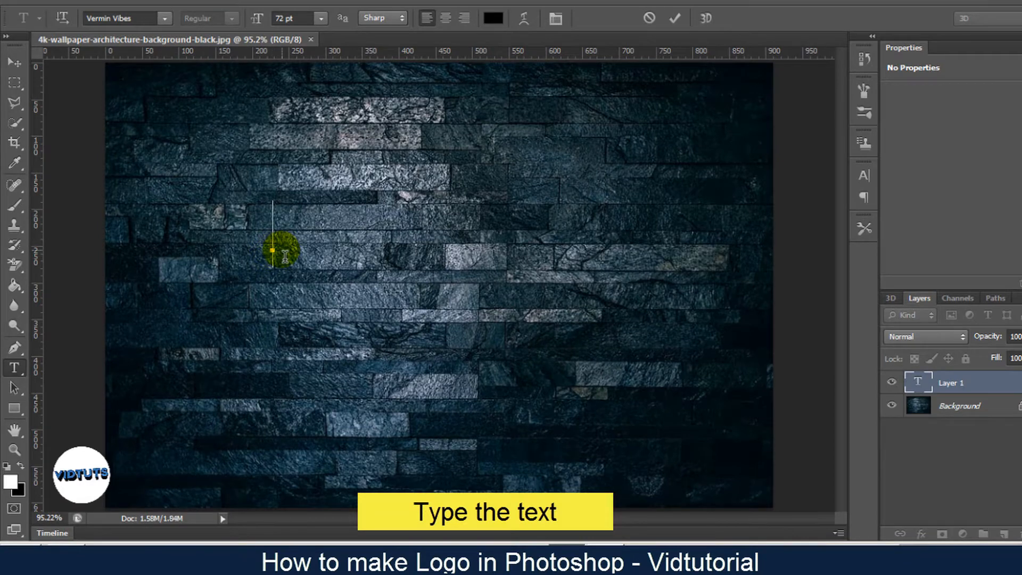
- Add the text "PS" in white at 72 pt on the stone wall background
click(501, 19)
drag(523, 213, 482, 178)
click(844, 169)
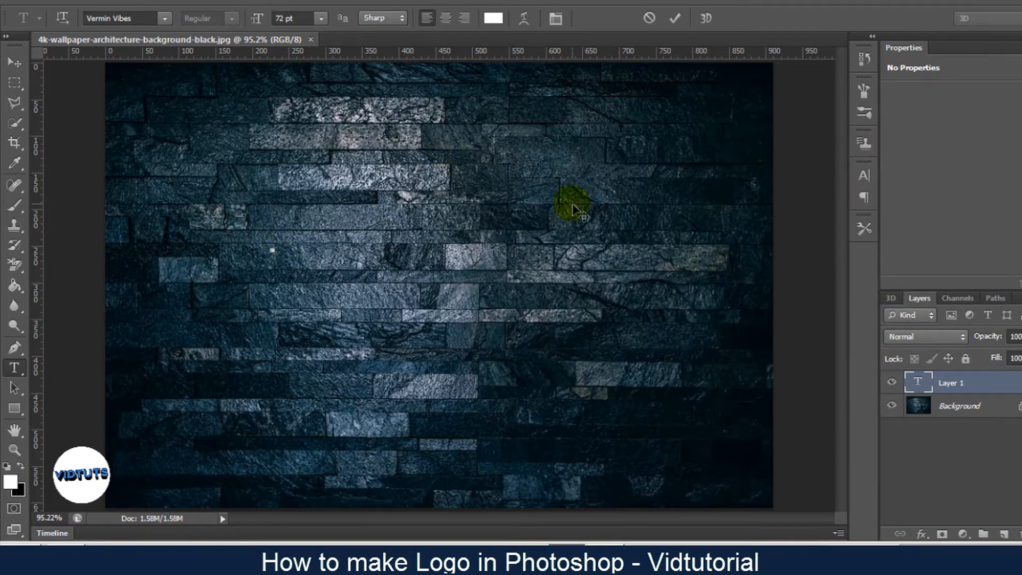
text(PS)
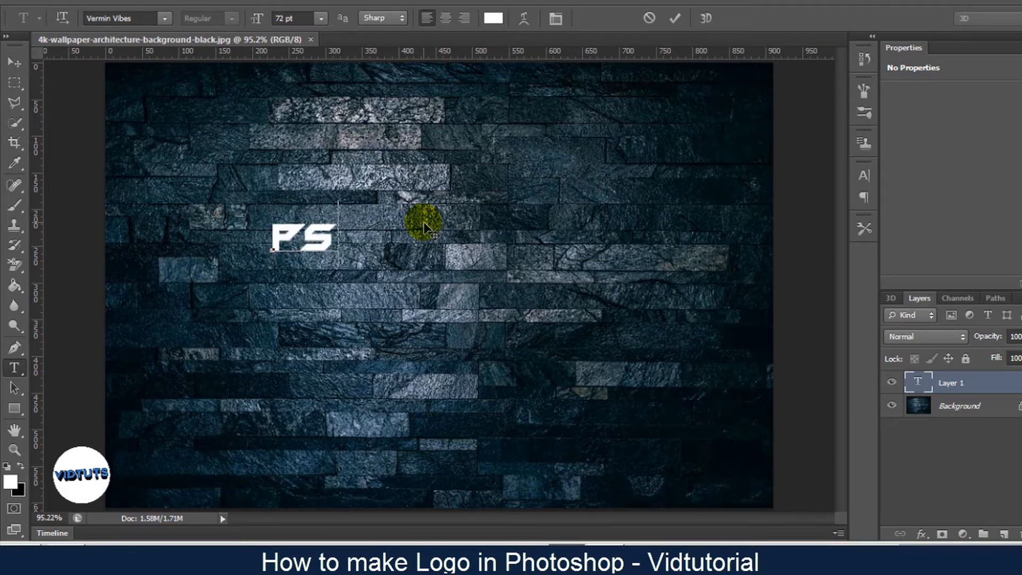
key(ctrl+a)
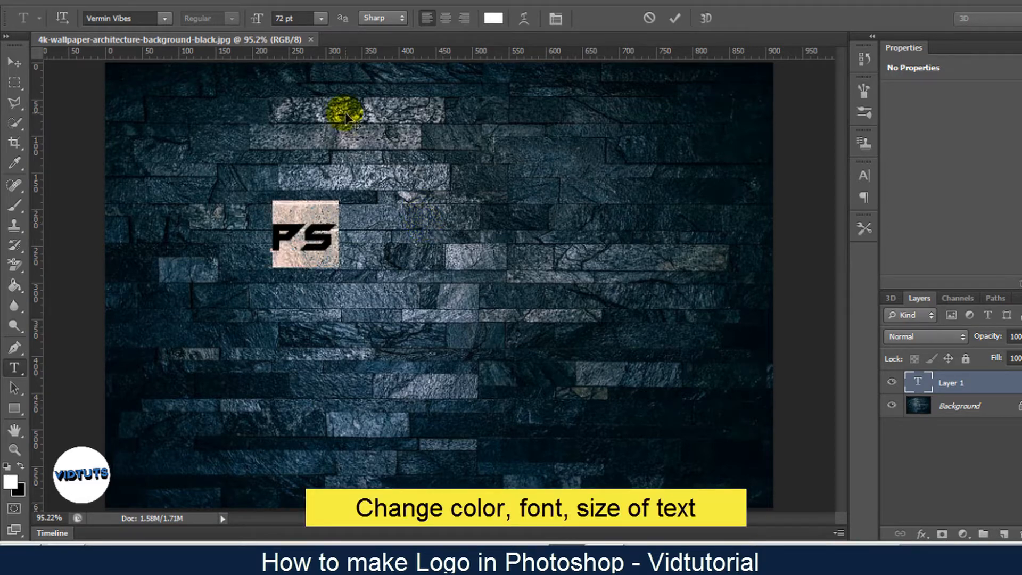
click(323, 24)
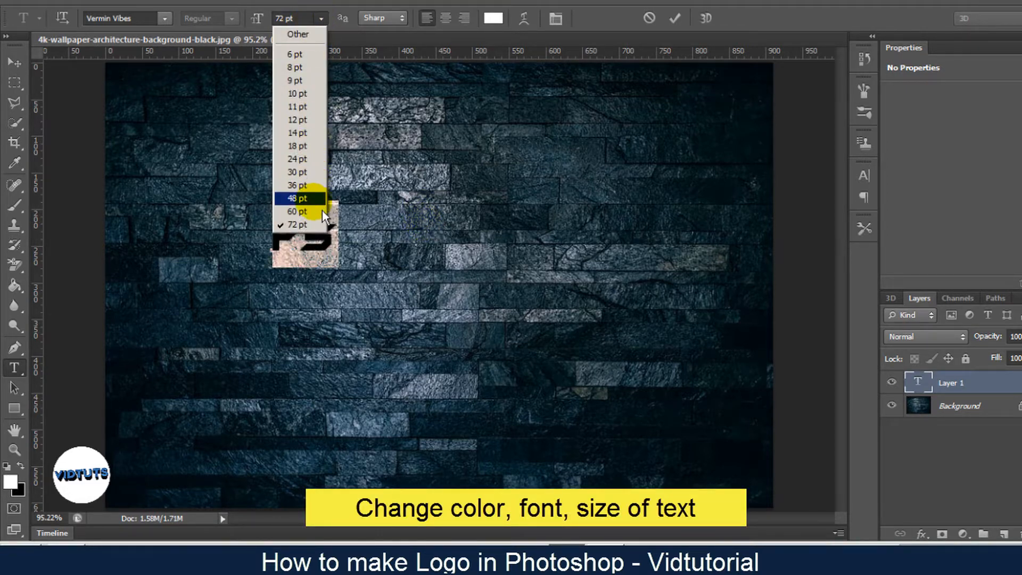
click(317, 228)
click(675, 18)
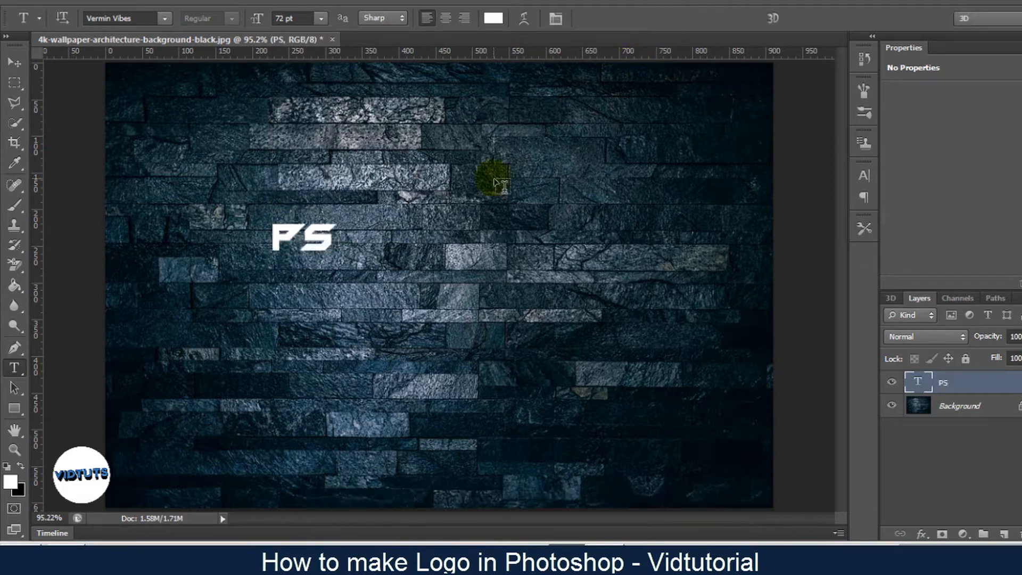
- Enlarge the PS text with Free Transform to roughly three times its size or more and place it near the middle of the wall
key(ctrl+t)
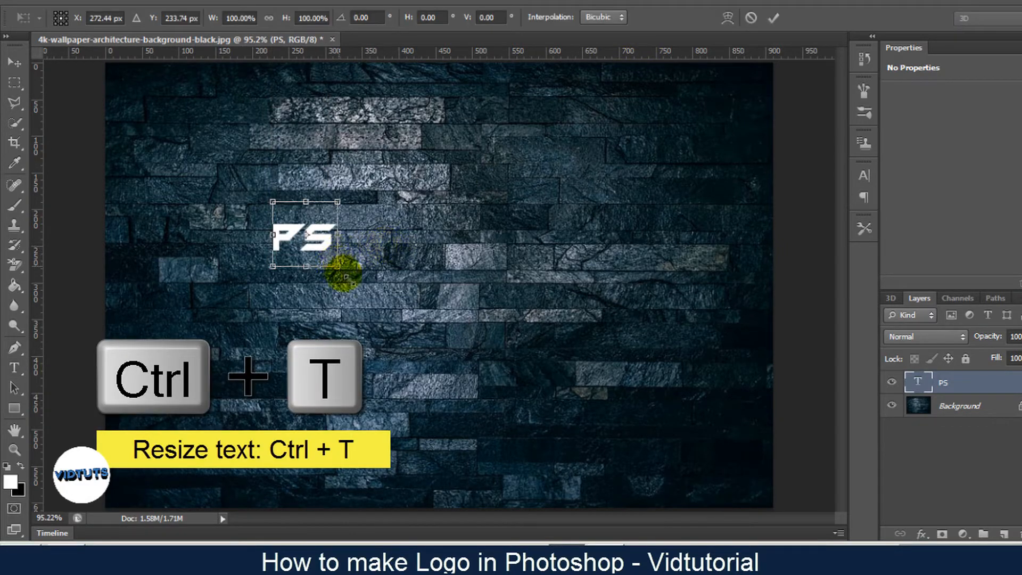
drag(343, 272, 459, 274)
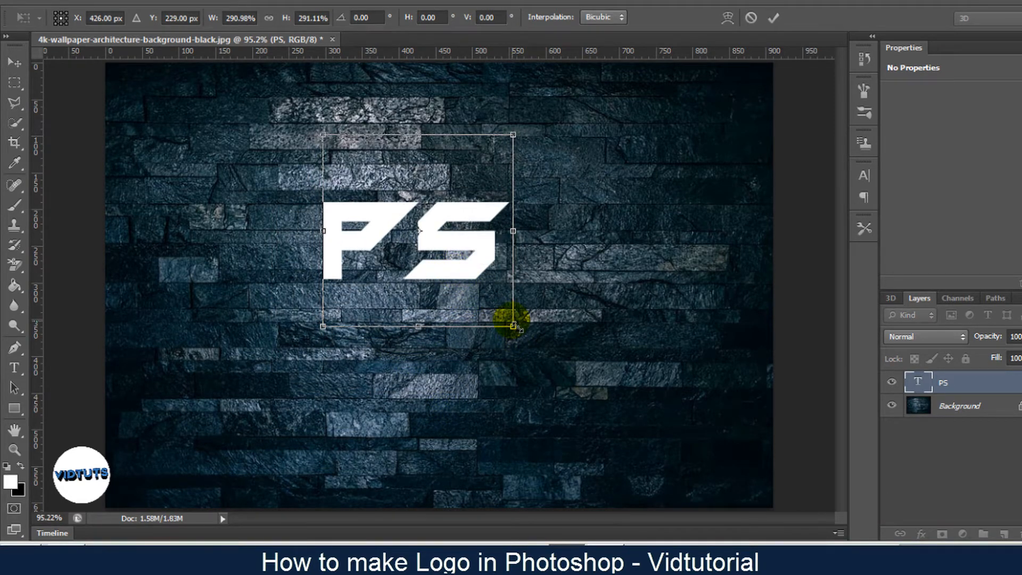
drag(513, 326, 547, 361)
drag(500, 307, 490, 295)
click(774, 19)
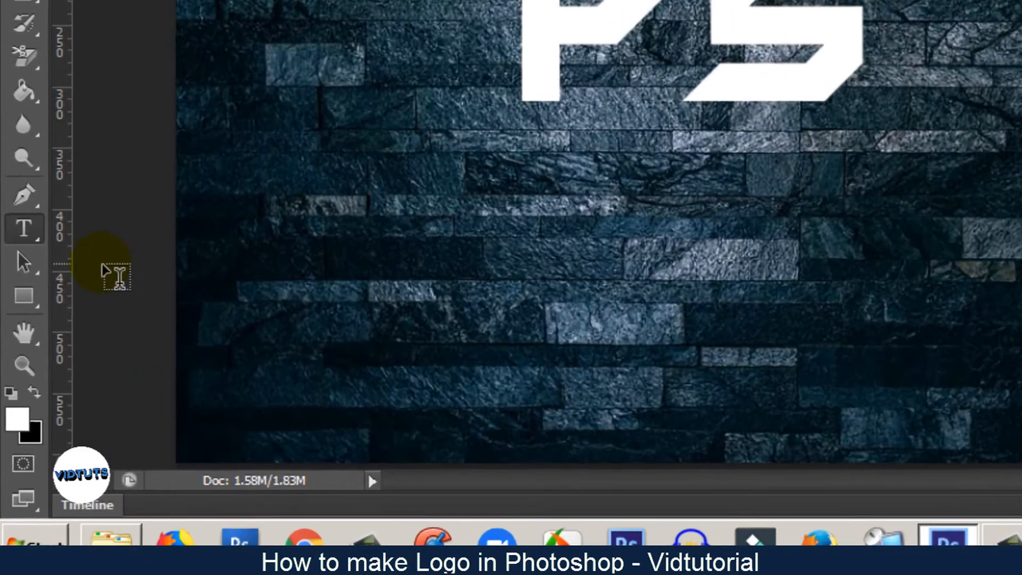
- Draw a circle of about 438 px diameter over the PS text and centre it around the letters
click(15, 408)
drag(36, 299, 128, 334)
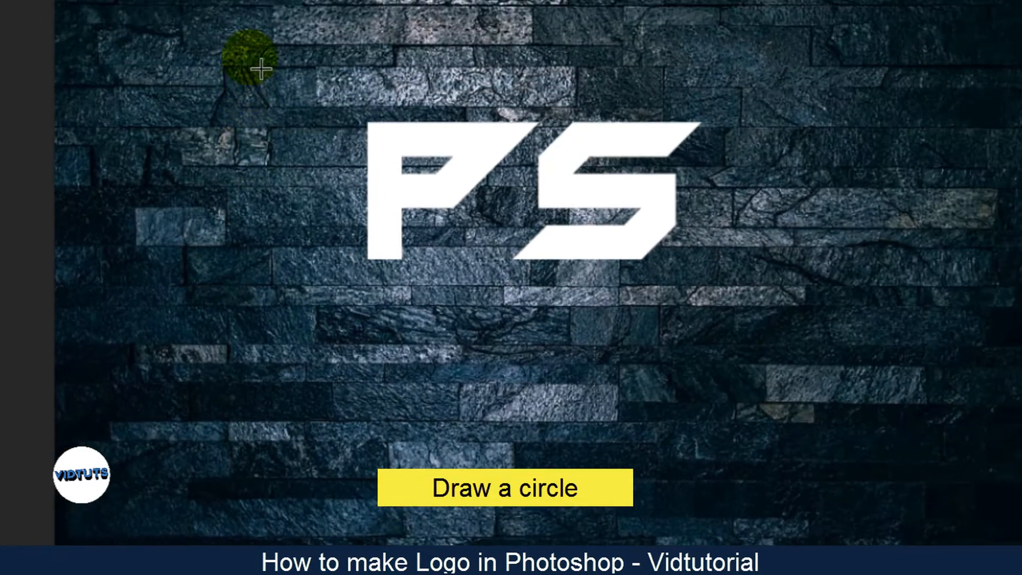
drag(204, 91, 669, 545)
key(v)
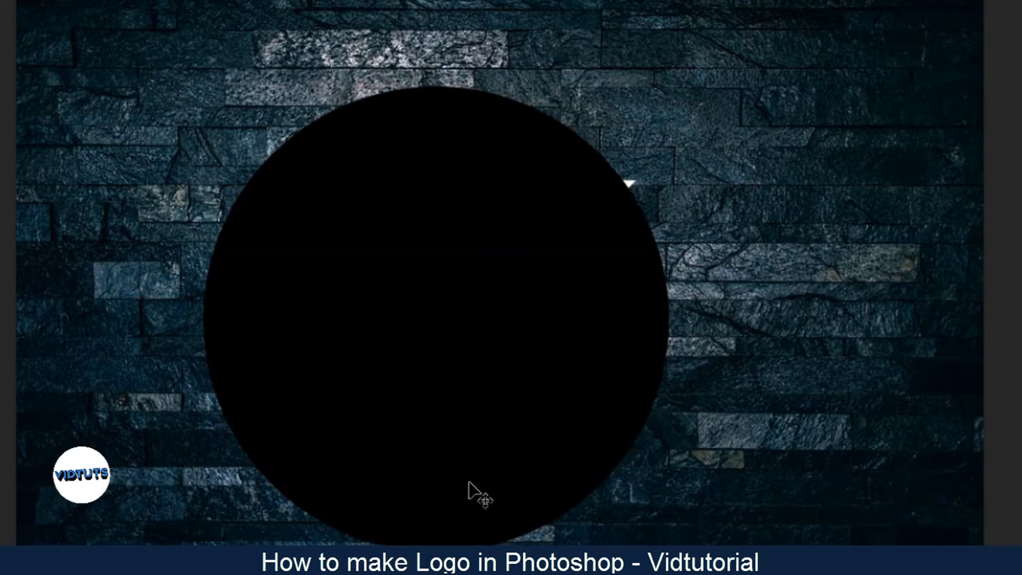
drag(465, 480, 477, 448)
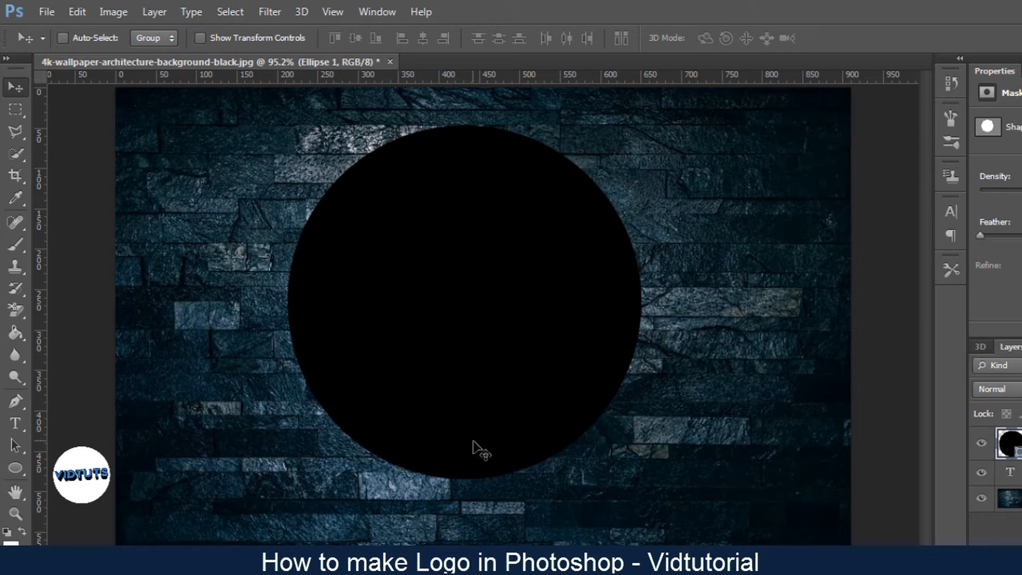
- Give the circle no fill and a white stroke with a width of 32.10 pt
click(15, 468)
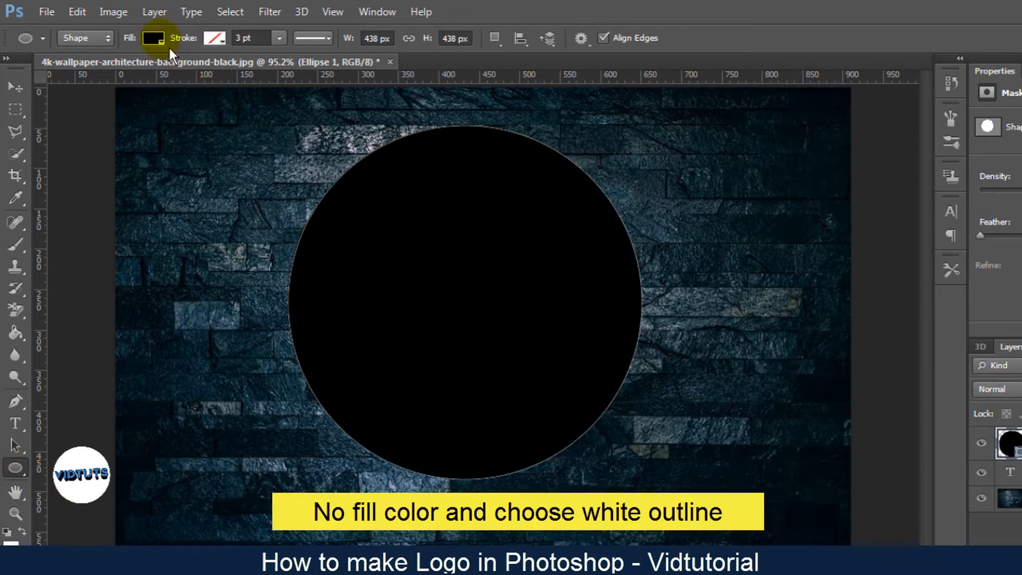
click(154, 38)
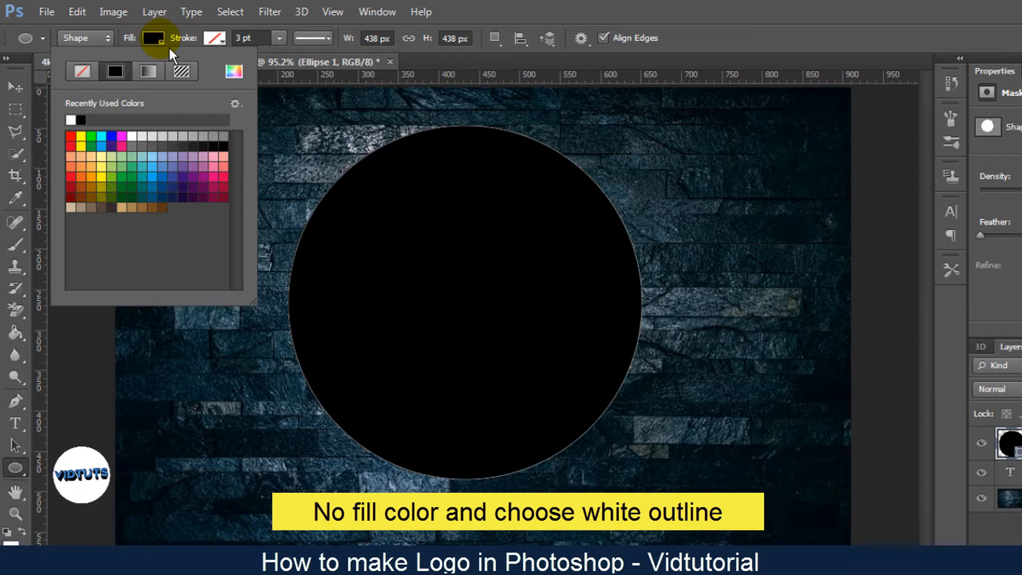
click(93, 74)
click(218, 42)
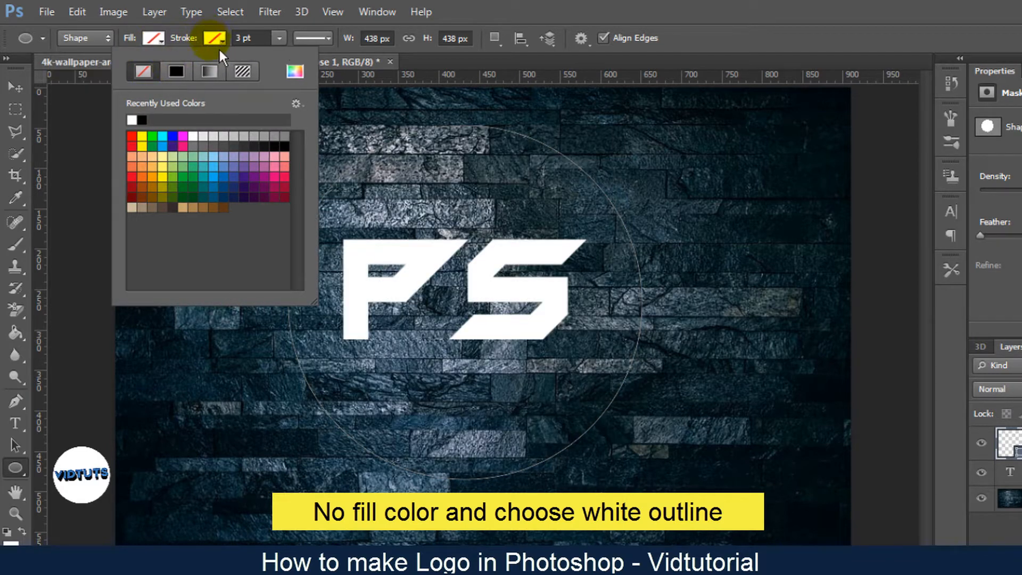
click(142, 70)
click(141, 122)
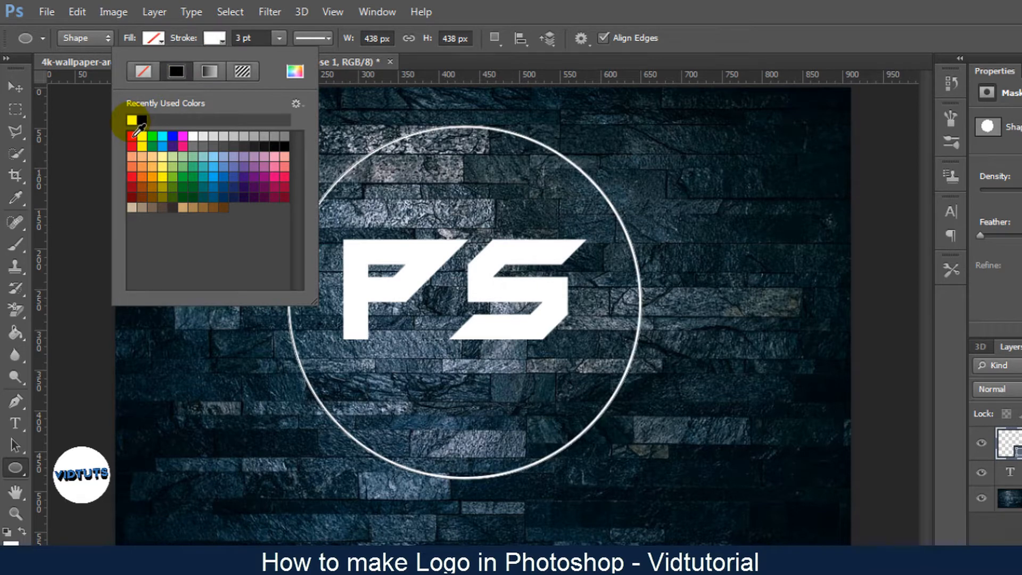
click(223, 46)
click(286, 43)
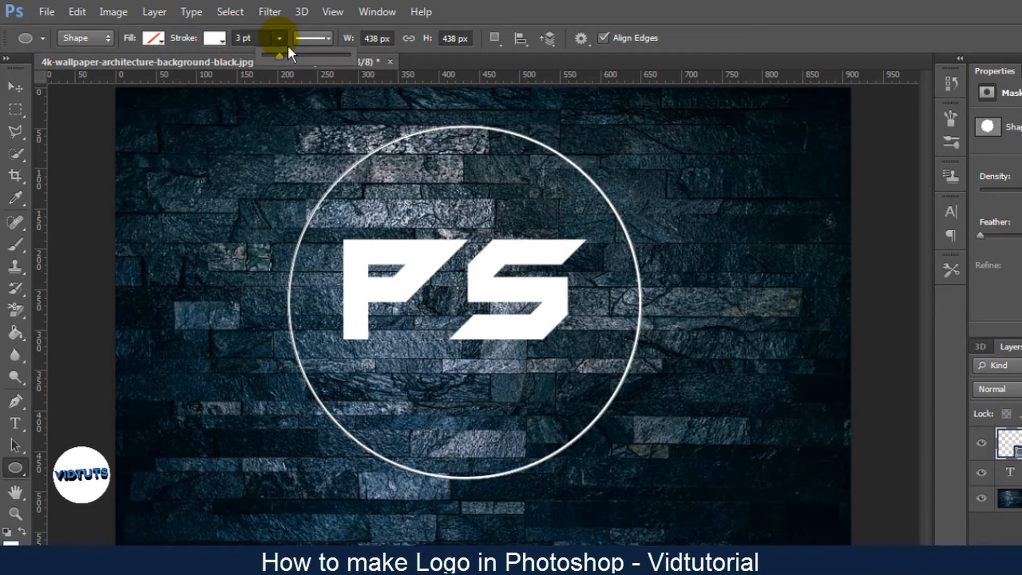
drag(285, 60, 330, 60)
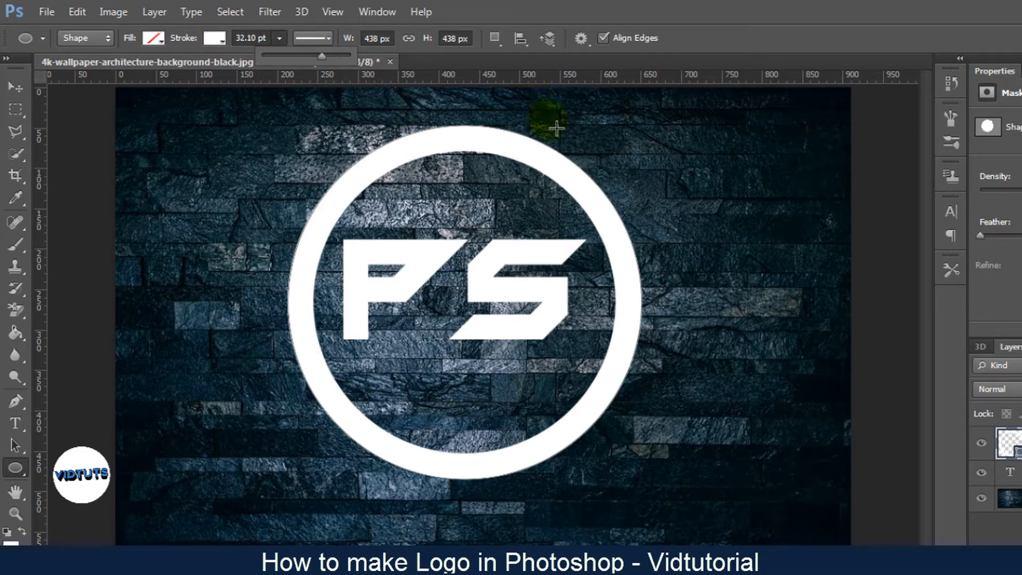
- Centre the ring around the PS letters, and move the ring and text layers together towards the canvas centre
click(20, 93)
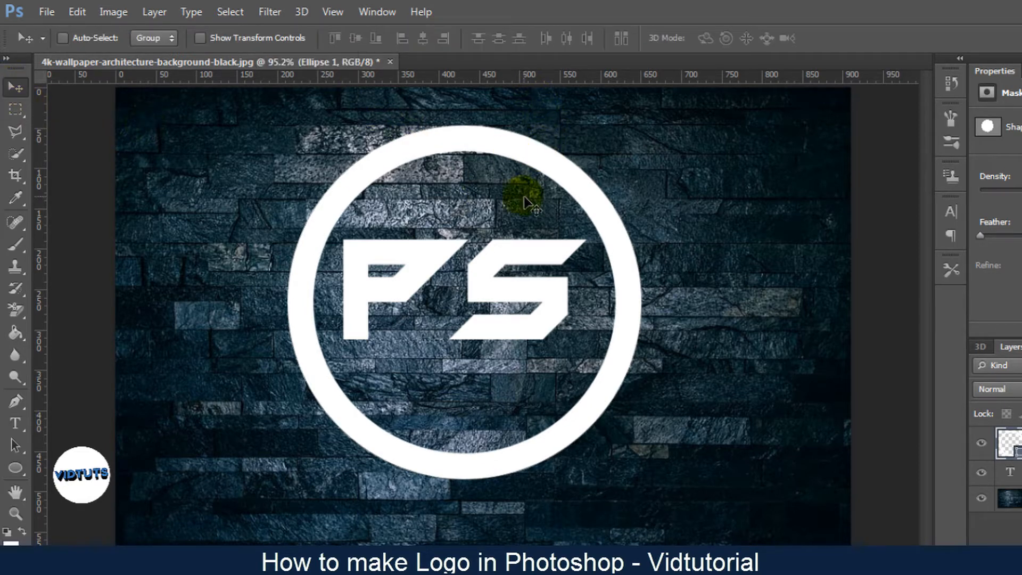
drag(560, 194, 554, 182)
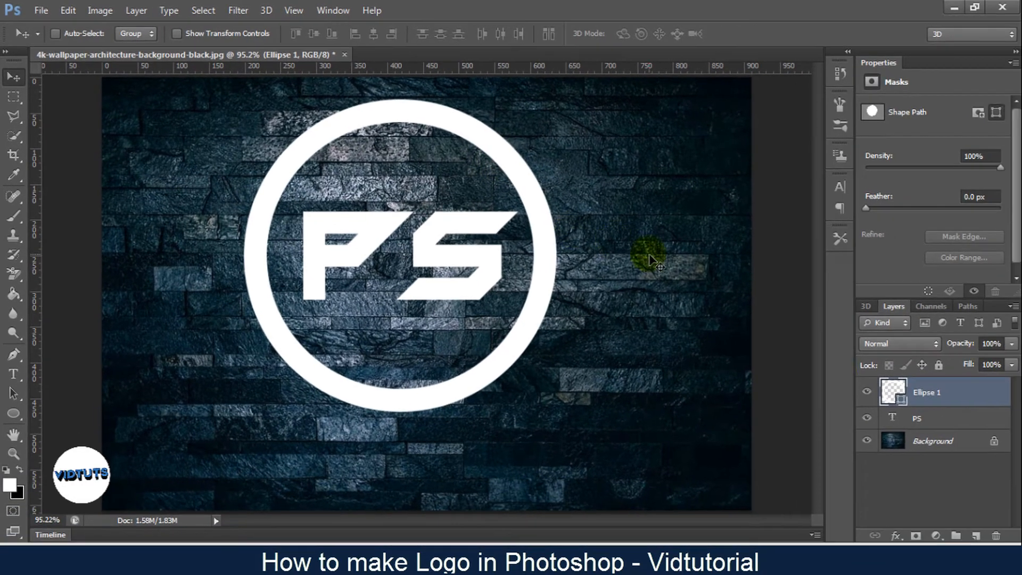
ctrl+click(921, 418)
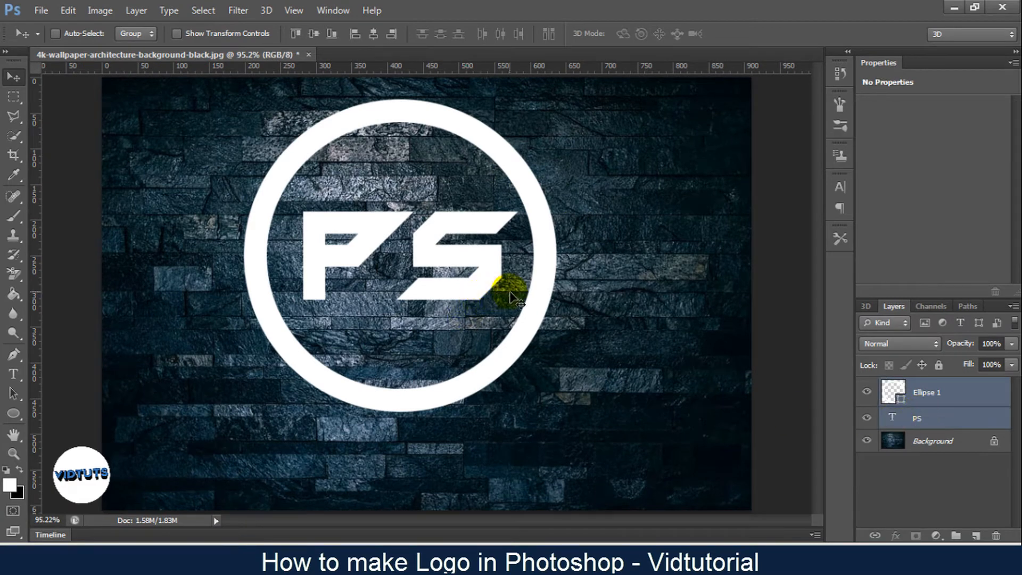
drag(476, 256, 488, 279)
- Try to rasterize the Ellipse 1 ring layer
click(907, 392)
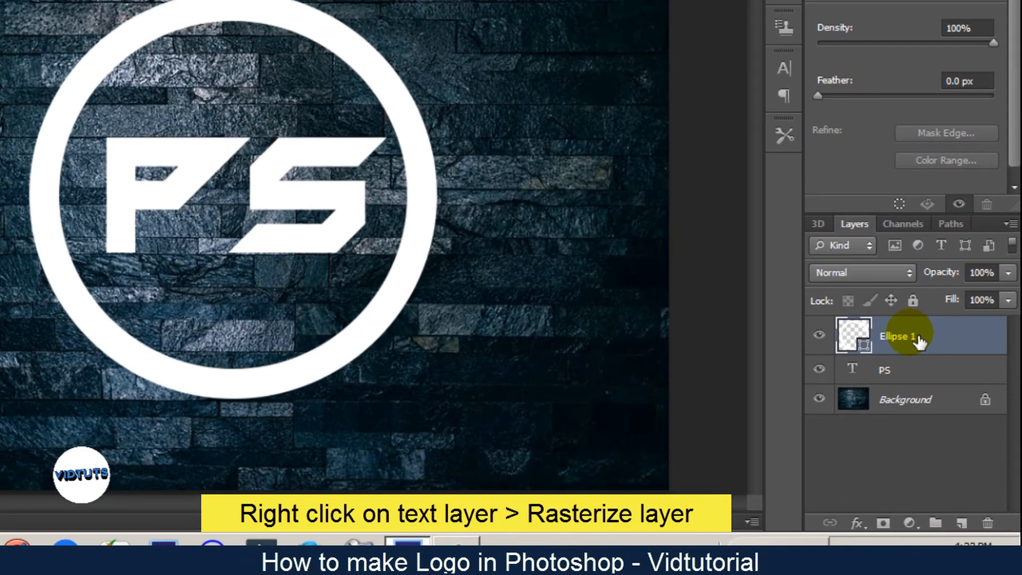
right_click(925, 358)
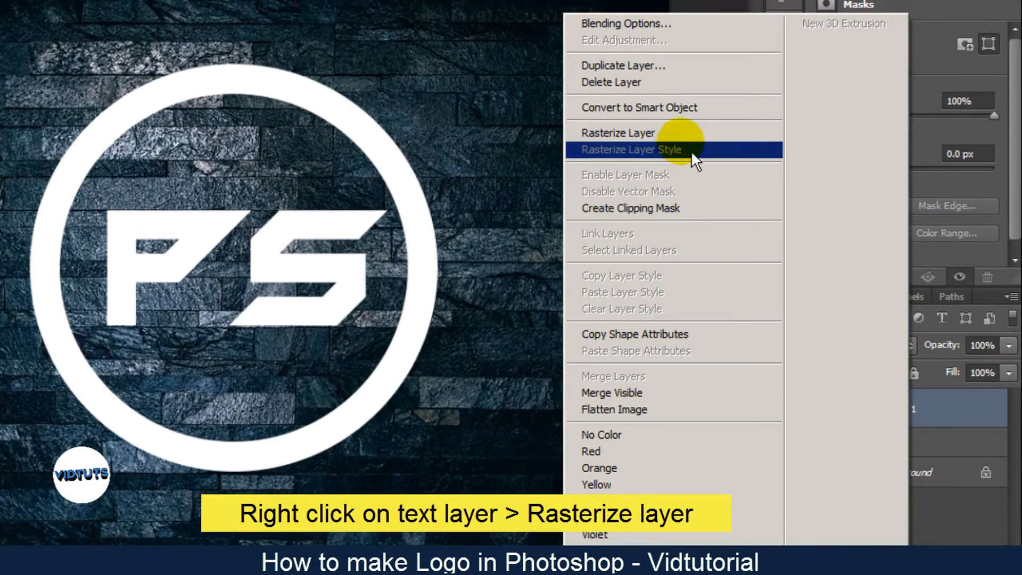
click(697, 127)
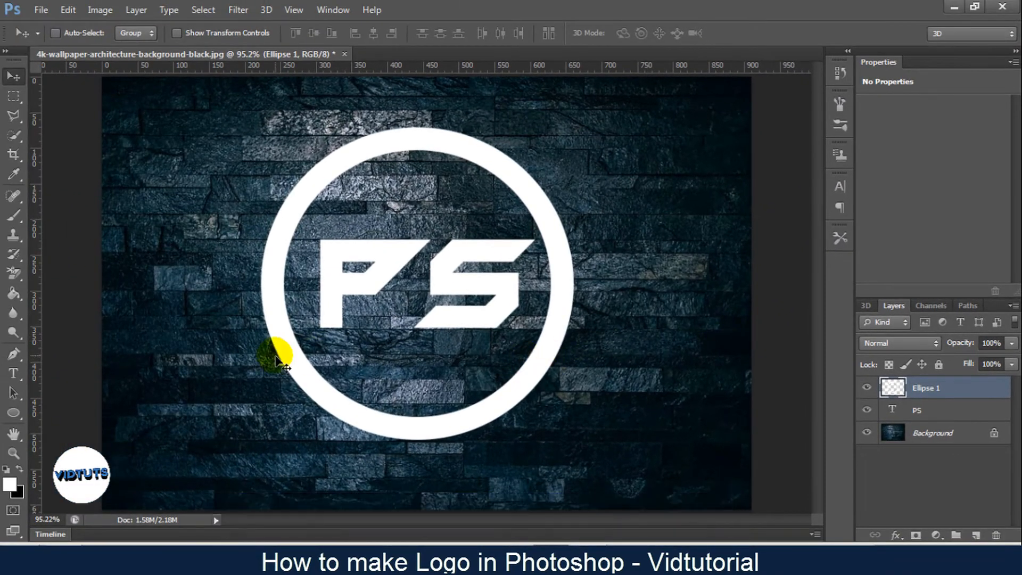
key(ctrl+z)
- Draw a rectangle of about 97 × 31 px joining the S's upper bar to the ring, and place a duplicate between the P and the ring
click(22, 420)
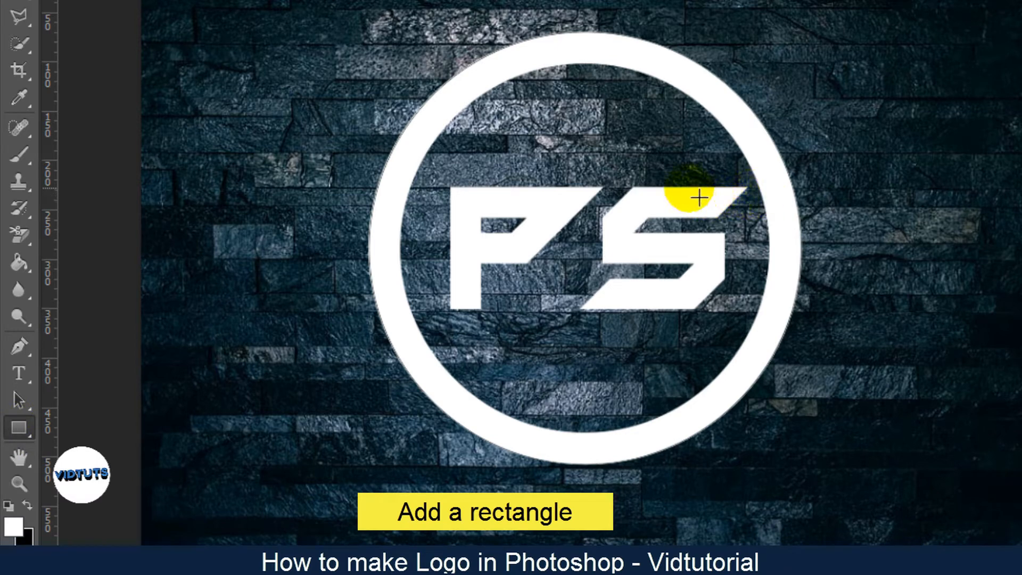
drag(698, 197, 792, 228)
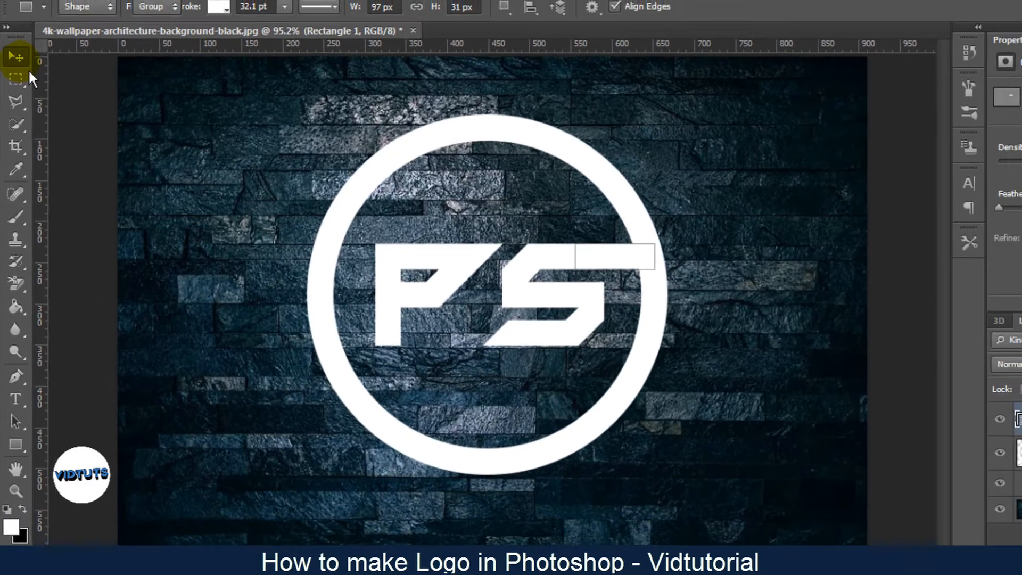
click(18, 25)
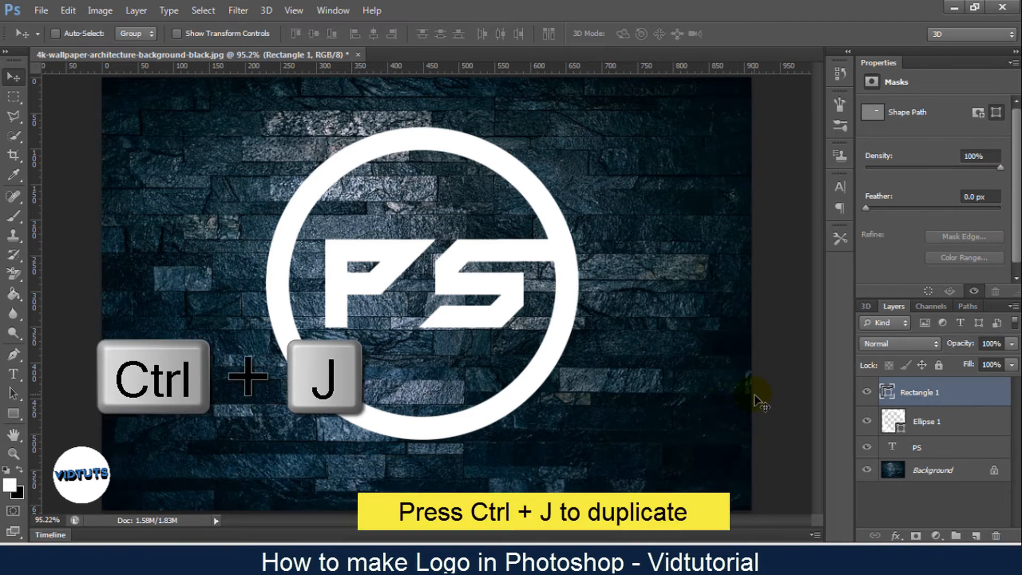
key(ctrl+j)
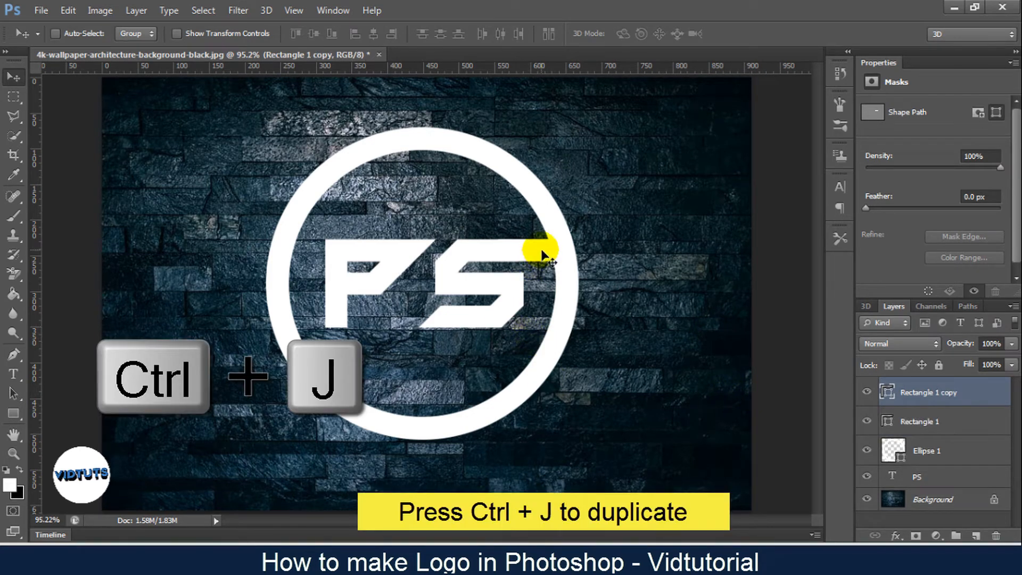
drag(543, 255, 328, 251)
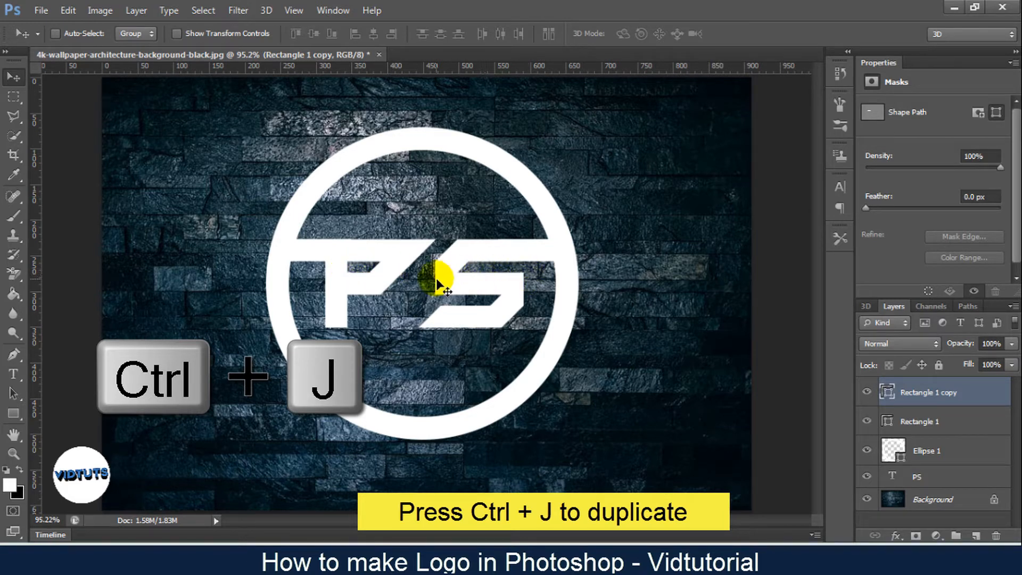
- Duplicate the rectangle beside the P and place the copy directly beneath it
key(ctrl+j)
drag(418, 290, 377, 290)
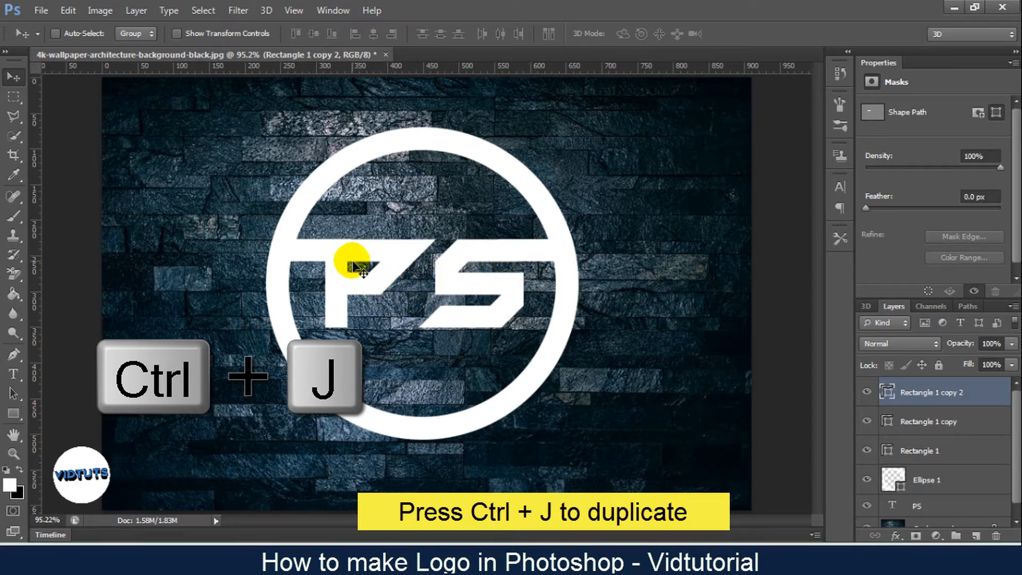
drag(347, 257, 344, 288)
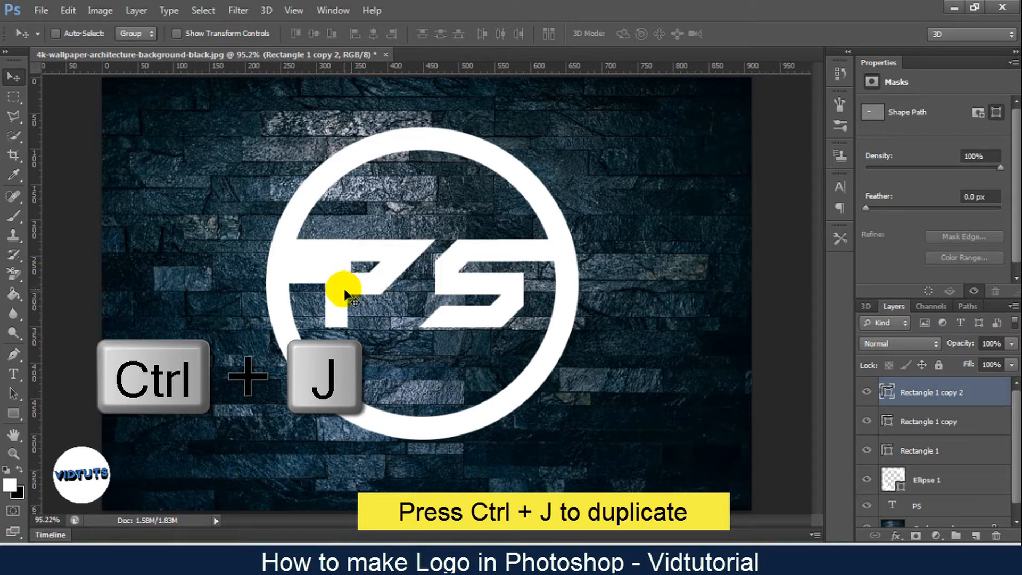
- Transform the lower rectangle copy to about 51.6% height and 143.3% width, extending it outward past the ring beside the P
key(ctrl+plus)
key(ctrl+plus)
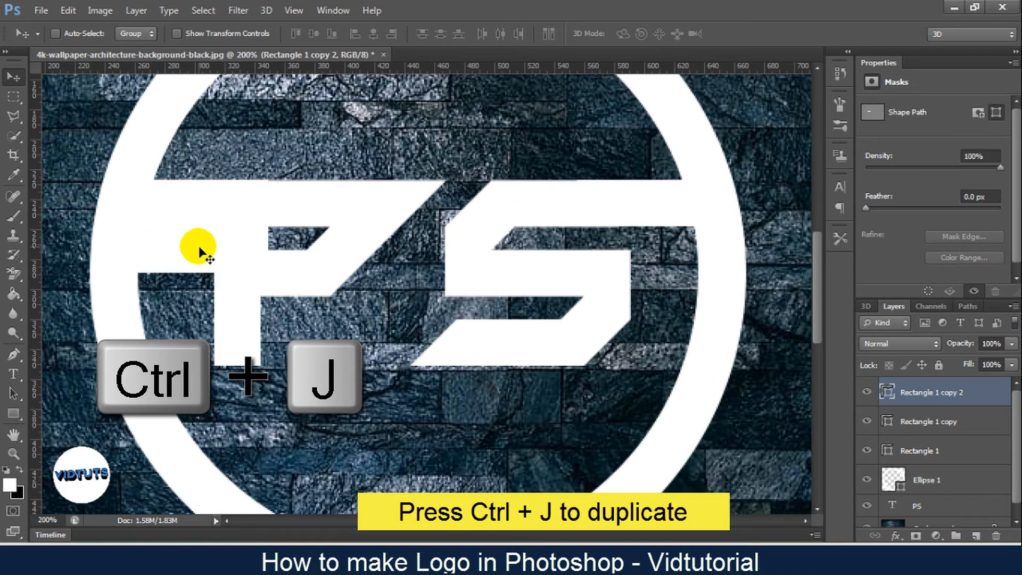
key(ctrl+t)
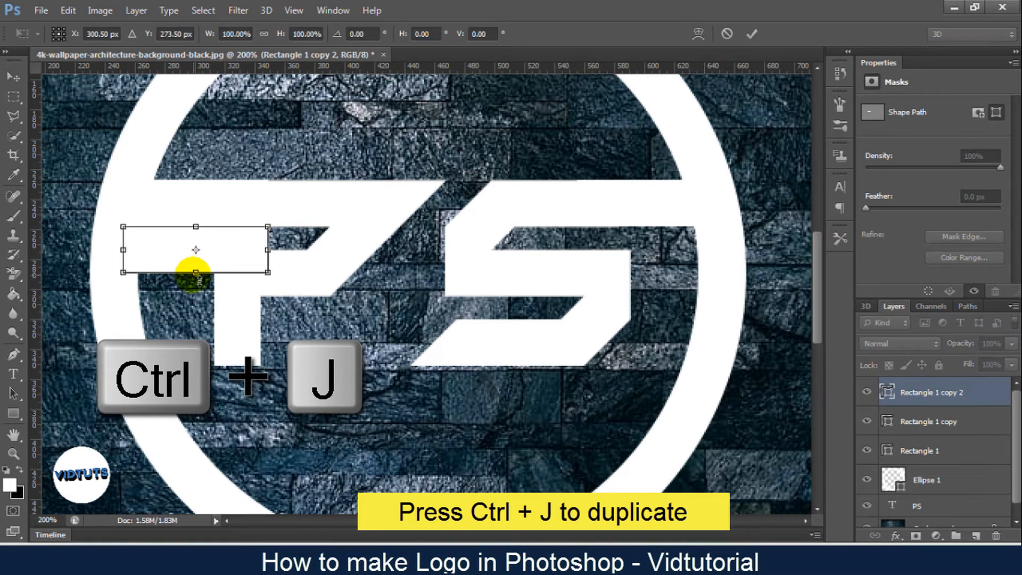
drag(194, 273, 204, 252)
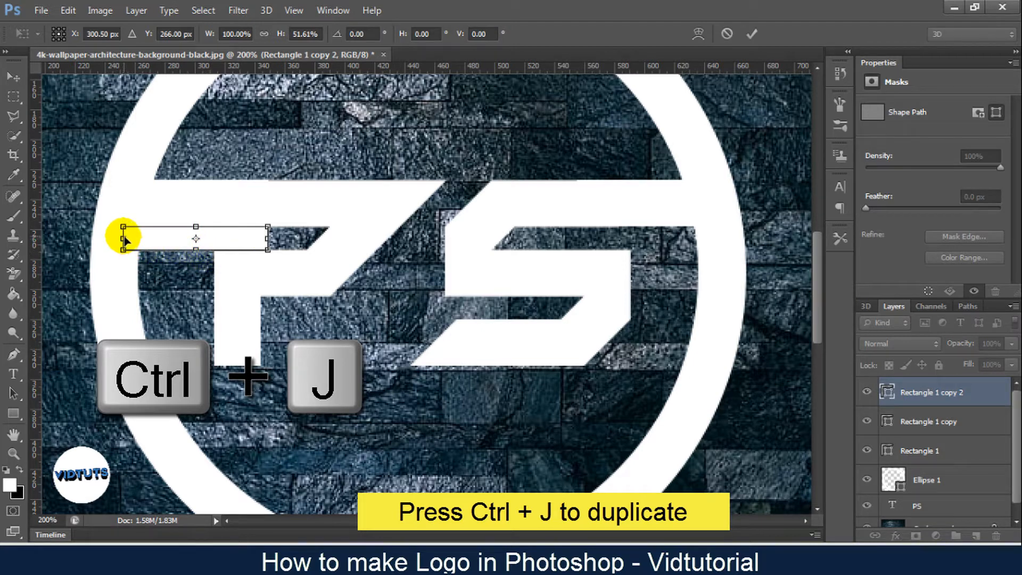
drag(124, 239, 60, 239)
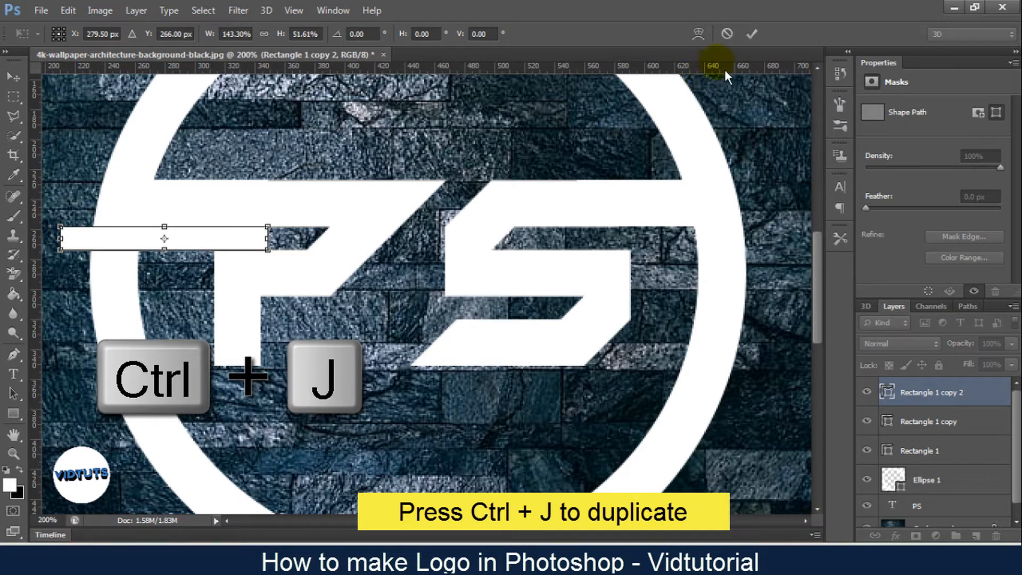
click(753, 35)
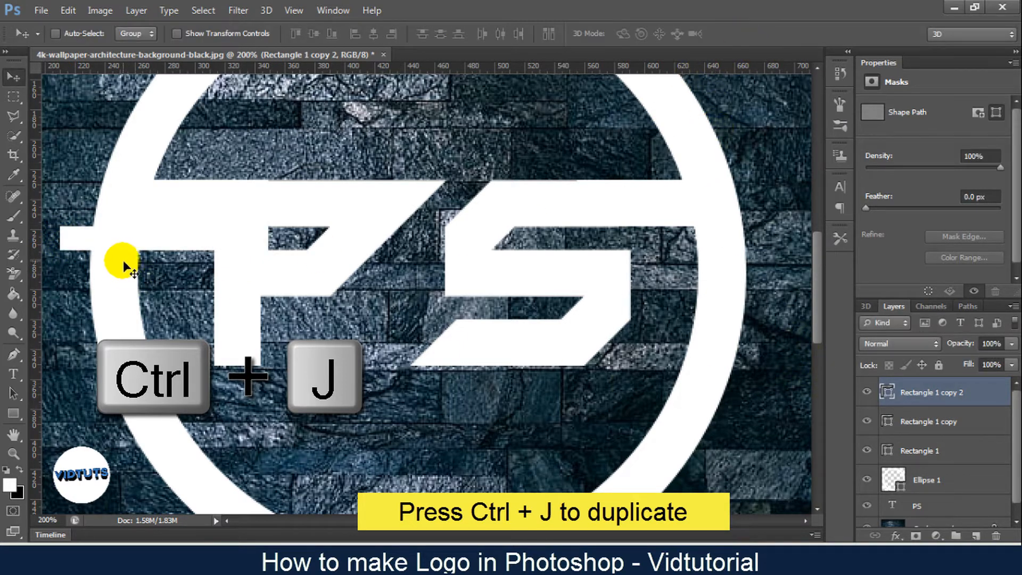
- Duplicate the thin bar, place the copy across the ring beside the S, and shift the original bar further outward from the P
key(ctrl+j)
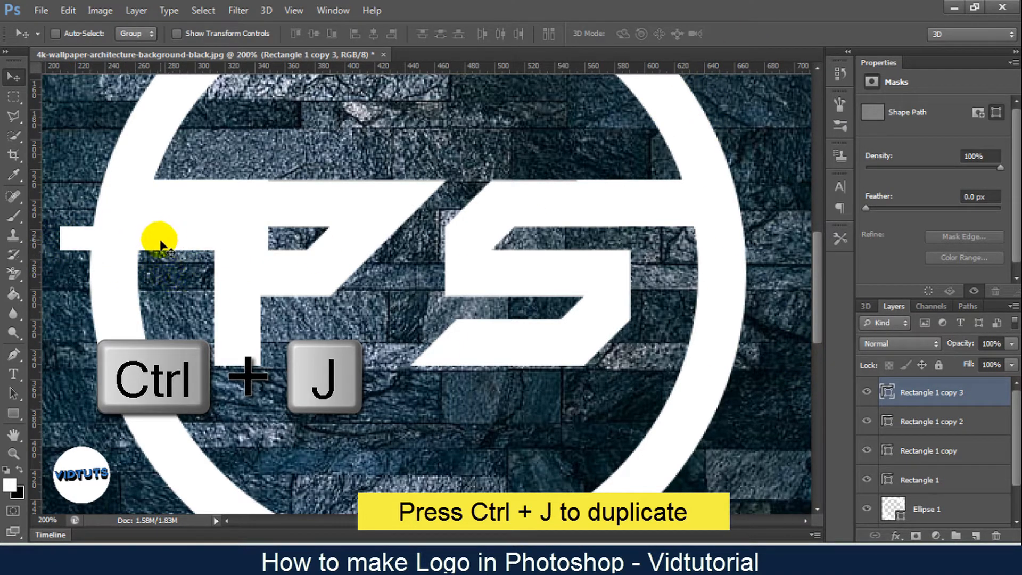
drag(149, 246, 672, 237)
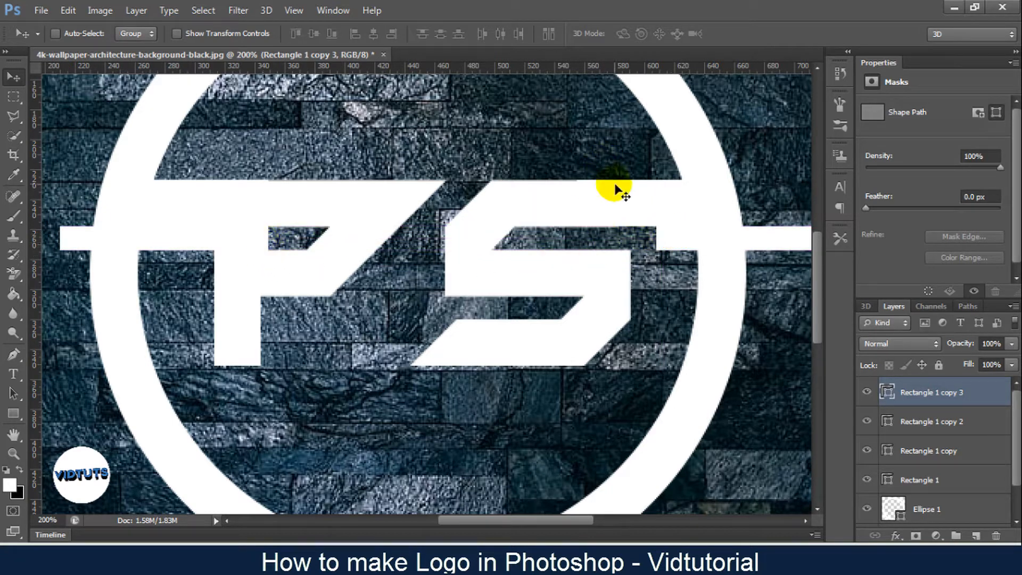
click(915, 412)
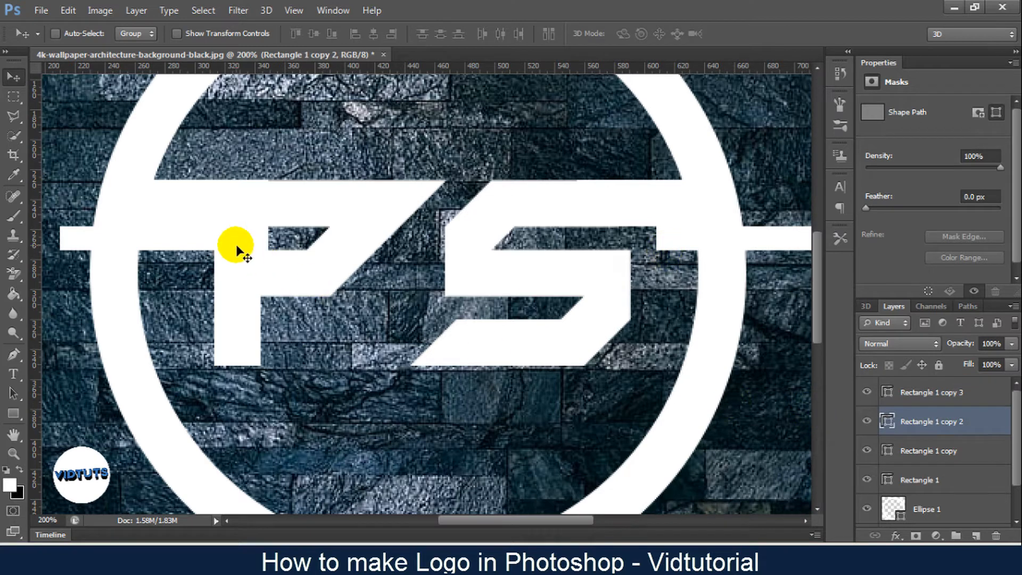
drag(197, 242, 171, 246)
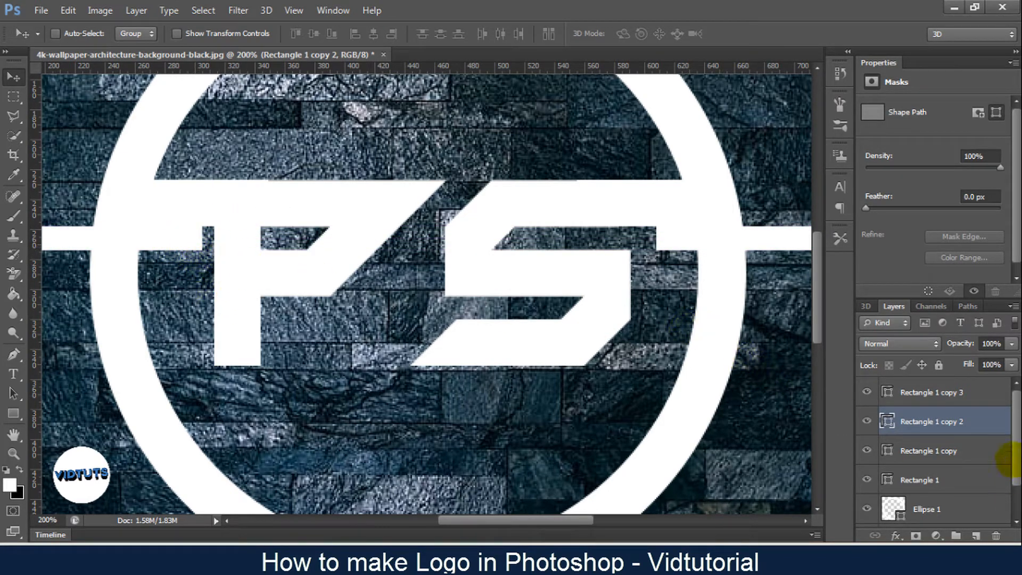
- Add a layer mask to the Ellipse 1 ring layer
scroll(1014, 452, down, 2)
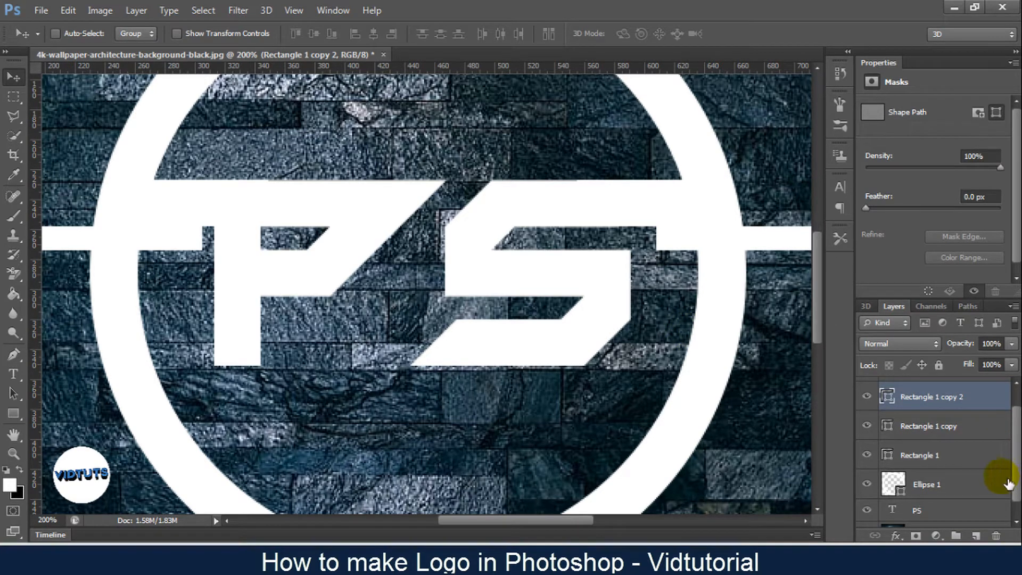
click(949, 493)
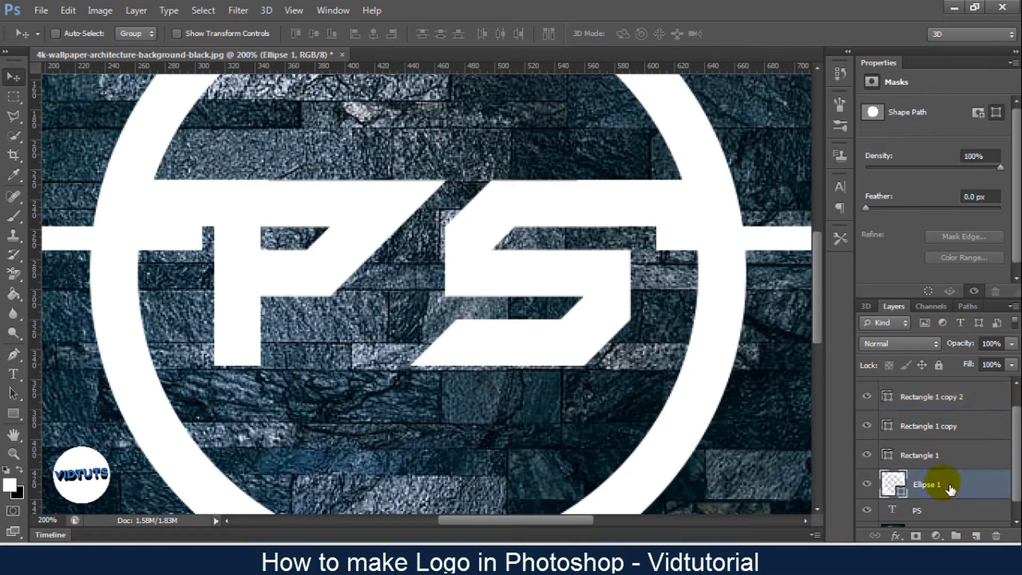
click(916, 536)
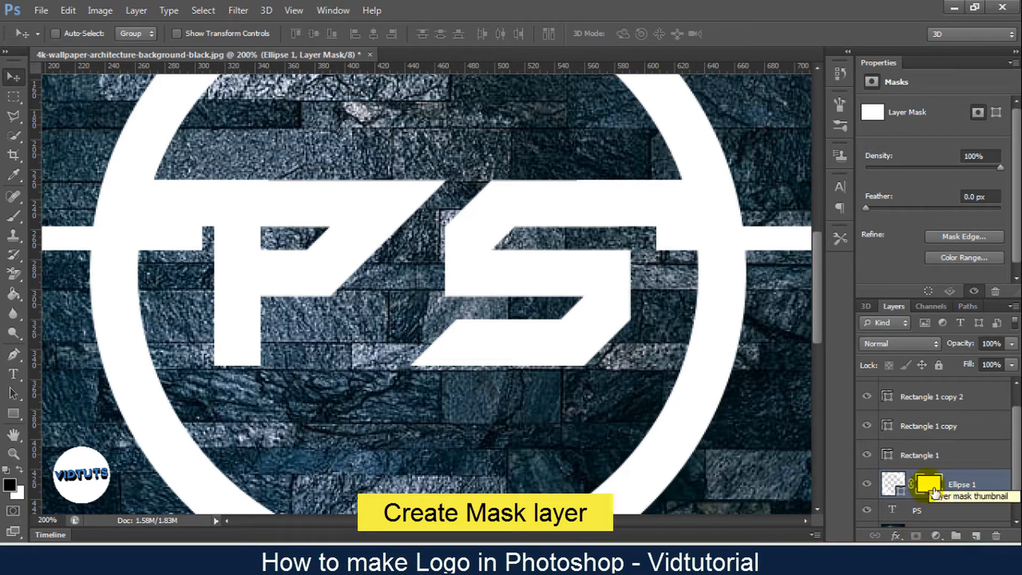
- Load the outline of the thin bar beside the P, Rectangle 1 copy 2, as a selection
key(ctrl+minus)
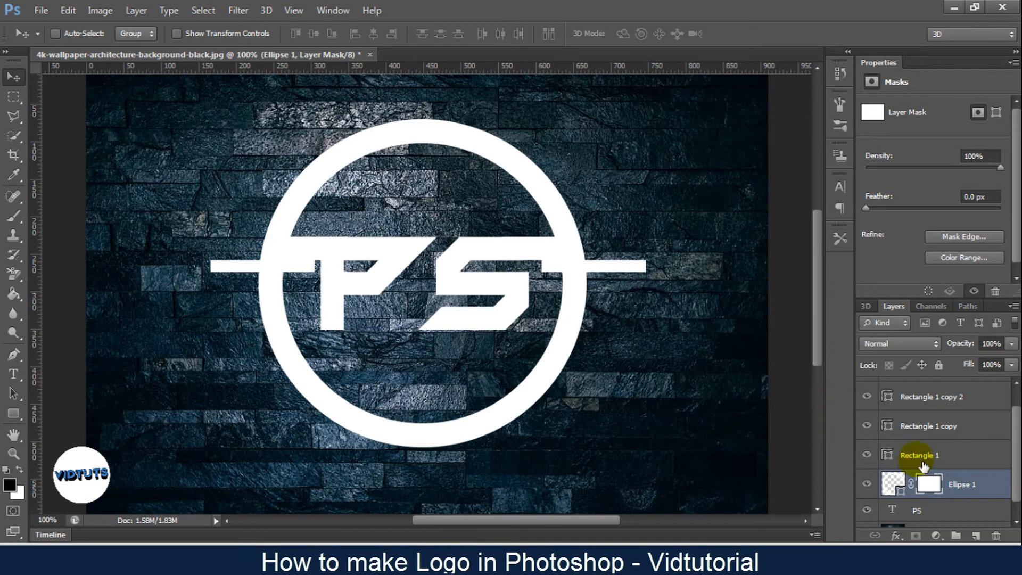
click(919, 431)
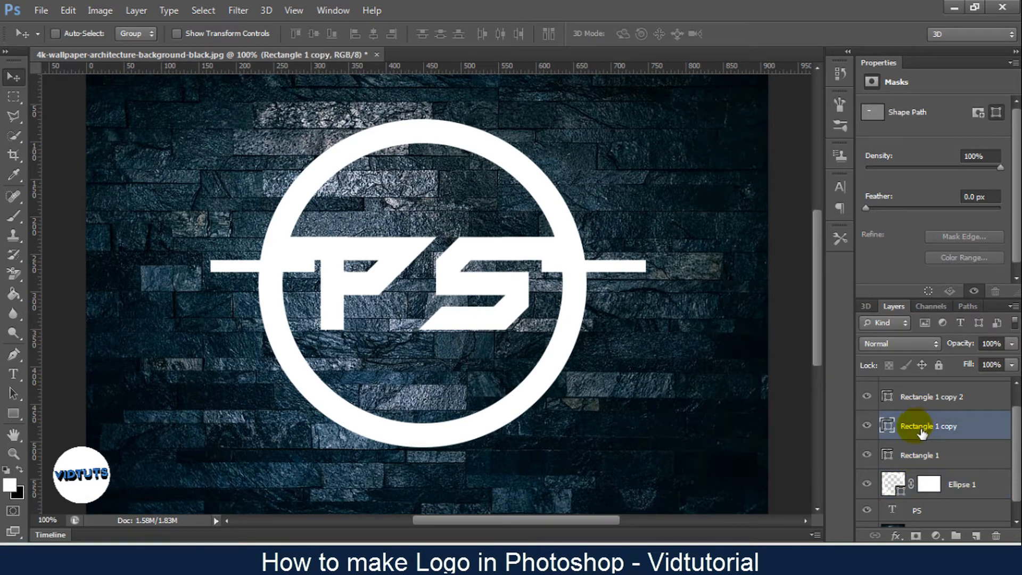
ctrl+click(909, 429)
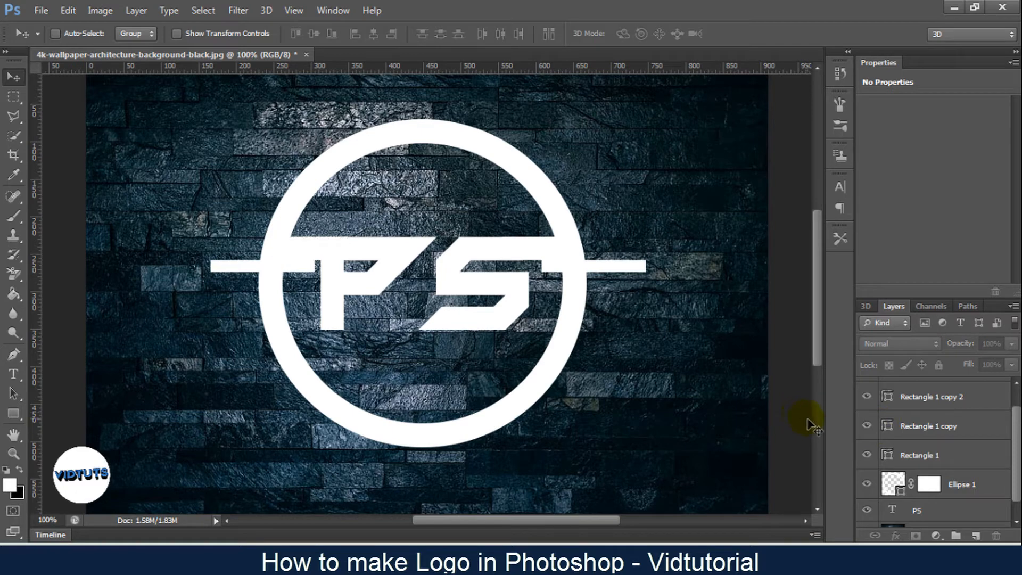
scroll(1003, 442, up, 1)
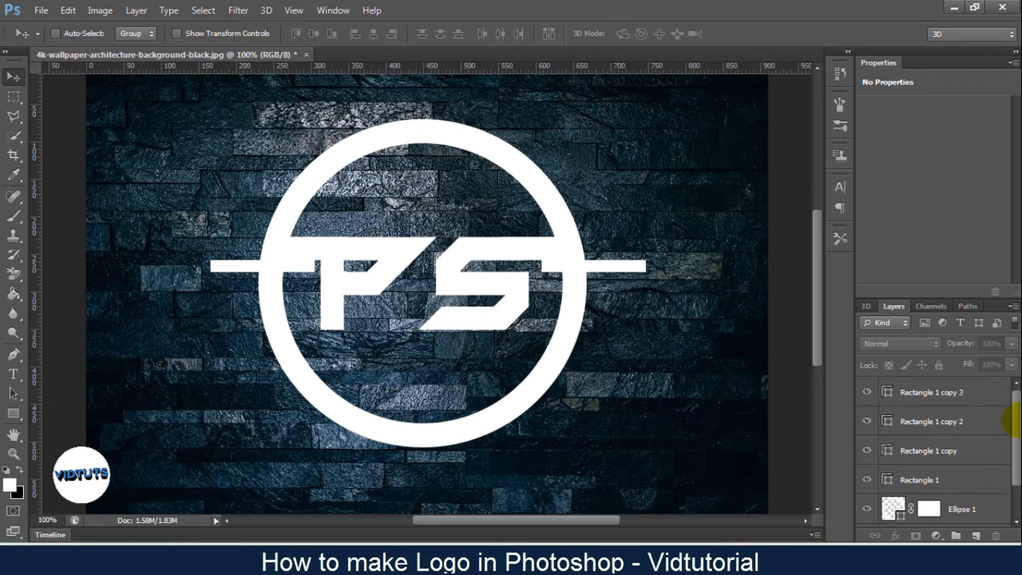
click(907, 425)
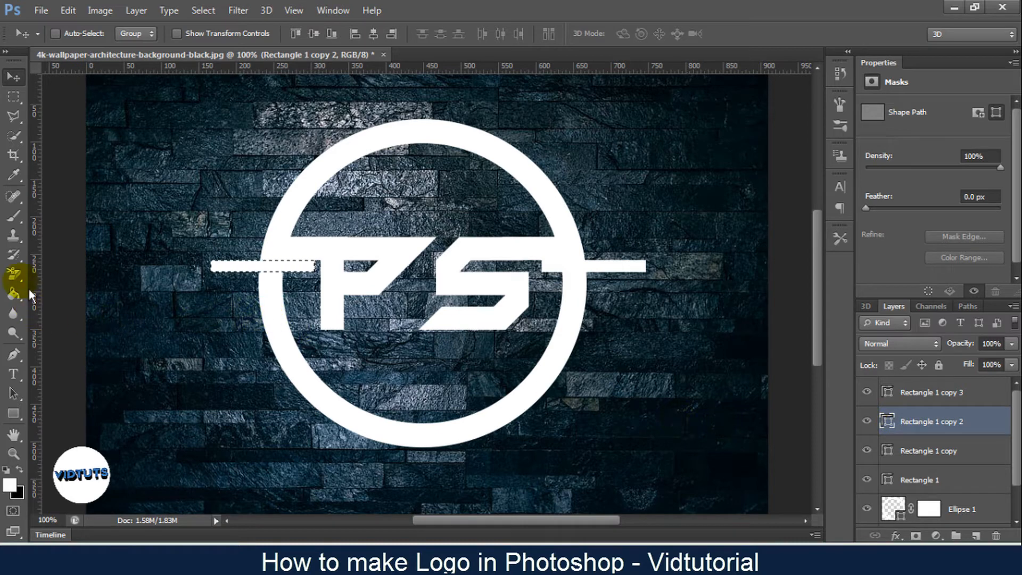
- Brush black on the Ellipse 1 mask inside the selection to cut the ring beside the P, hide Rectangle 1 copy 2, and deselect
click(14, 218)
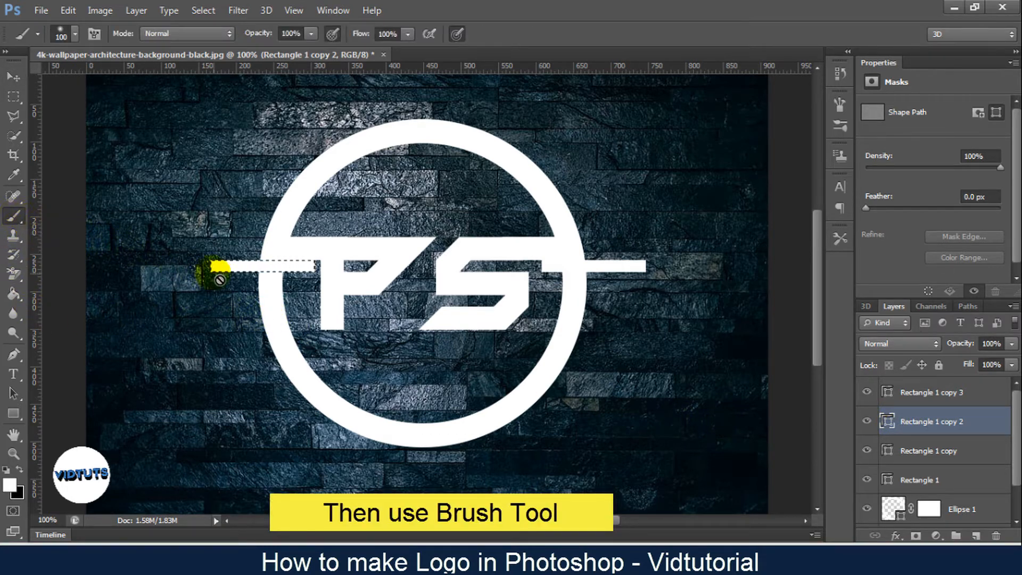
click(929, 509)
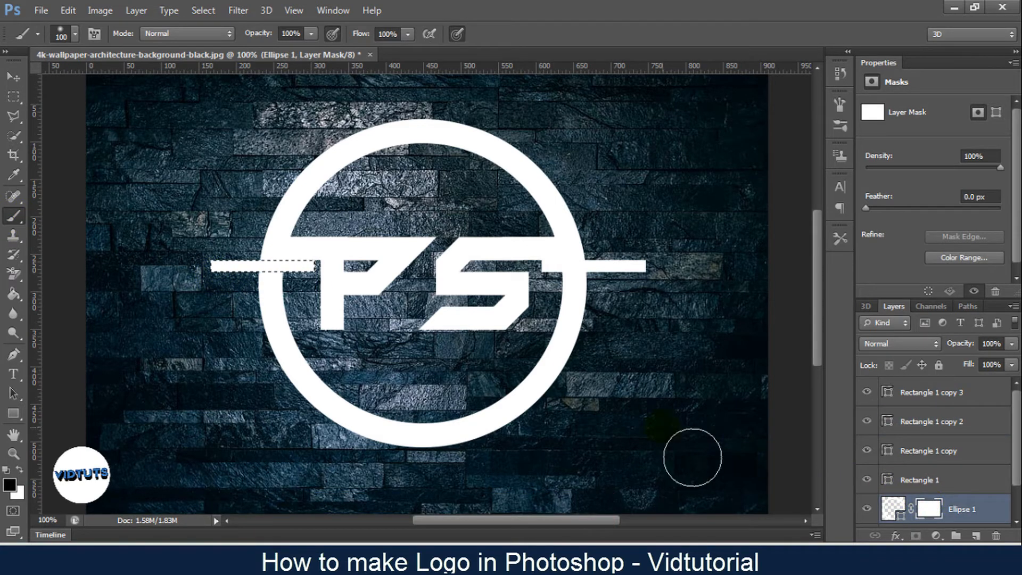
key(x)
click(293, 269)
mouse_move(294, 269)
mouse_down()
mouse_move(268, 264)
mouse_move(290, 262)
mouse_move(274, 274)
mouse_up()
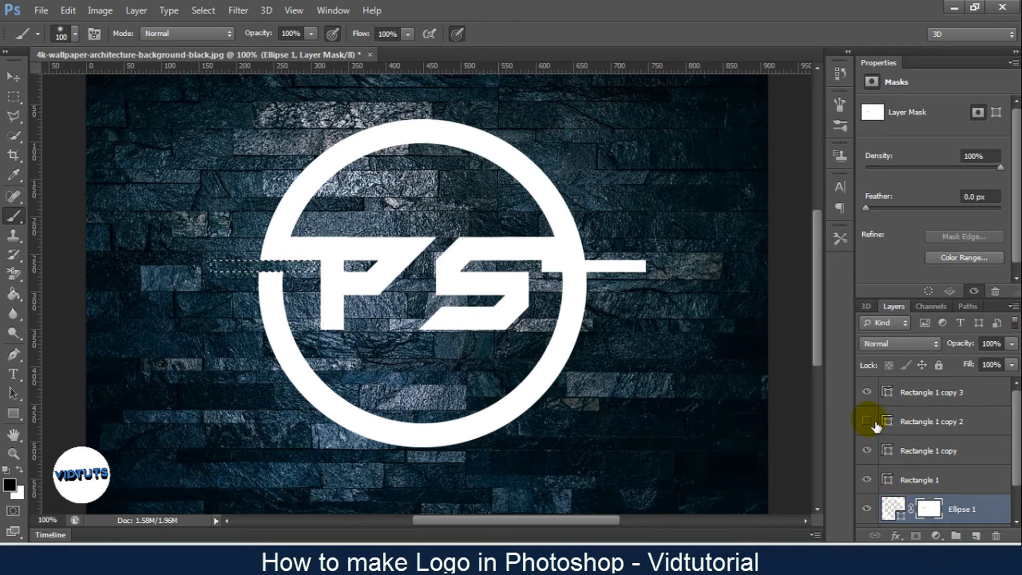
key(ctrl+d)
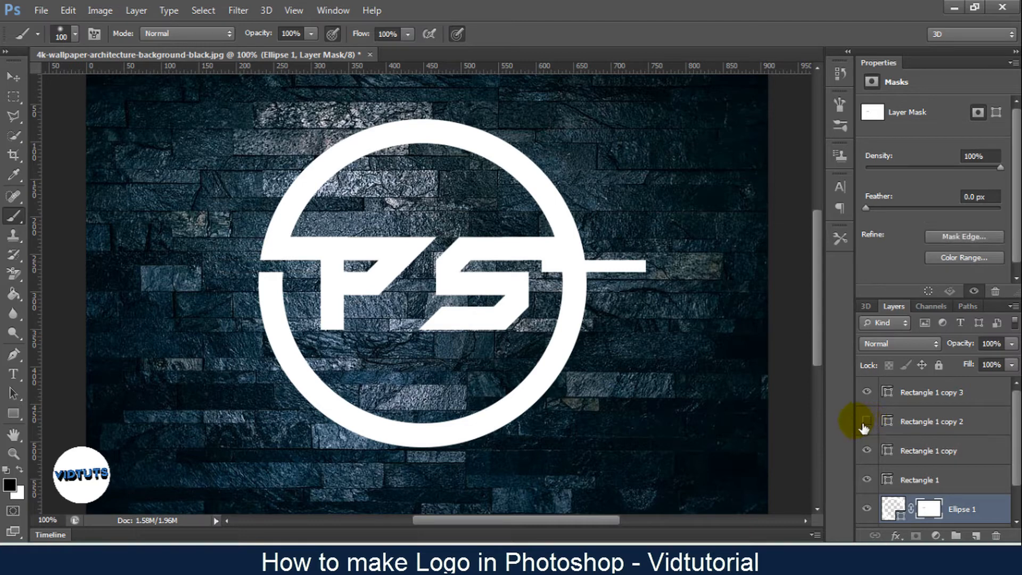
- Cut the ring beside the S by masking Ellipse 1 in black within the Rectangle 1 copy 3 outline, and hide that bar
click(900, 394)
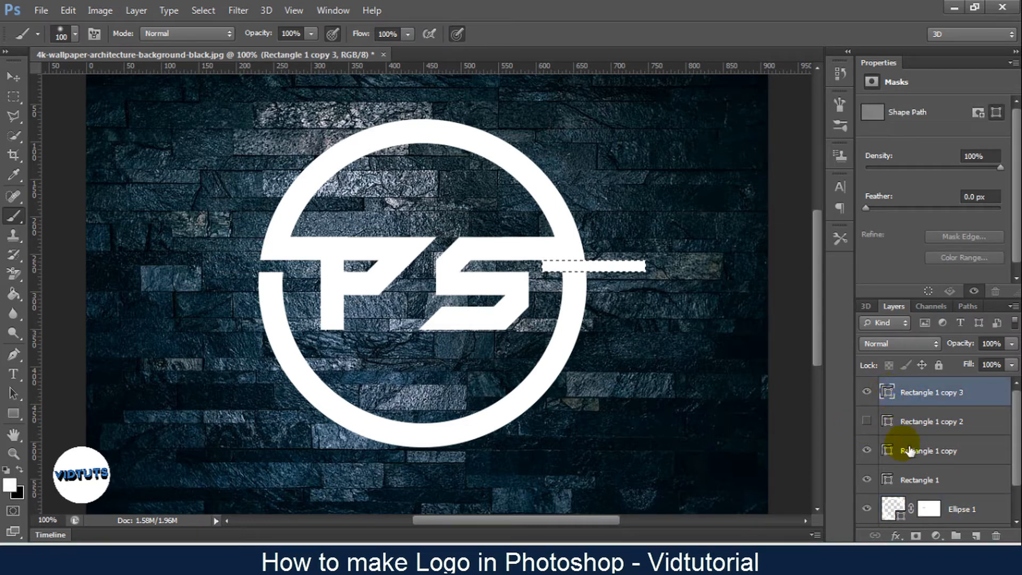
click(934, 510)
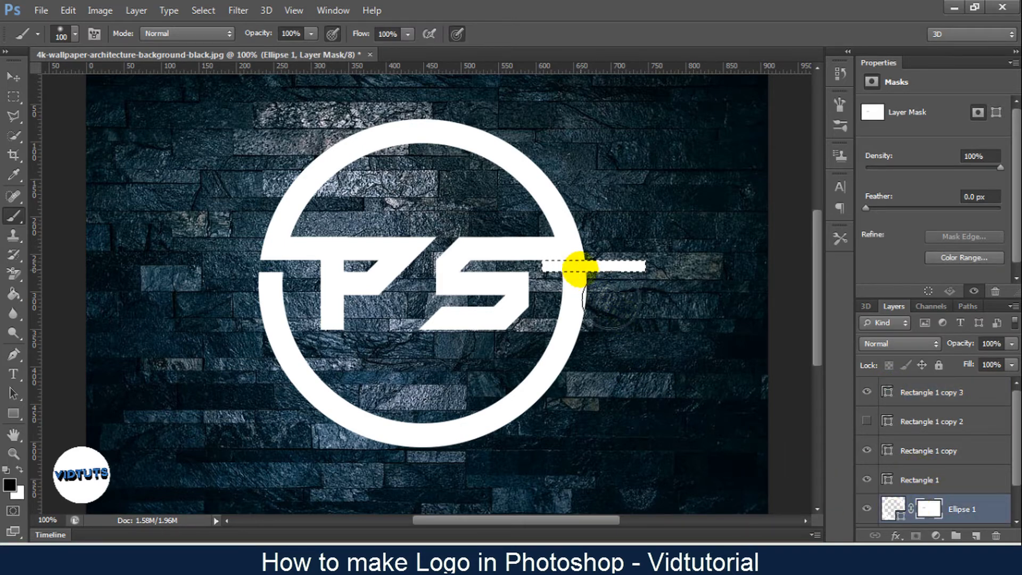
mouse_move(565, 262)
mouse_down()
mouse_move(598, 263)
mouse_move(575, 263)
mouse_up()
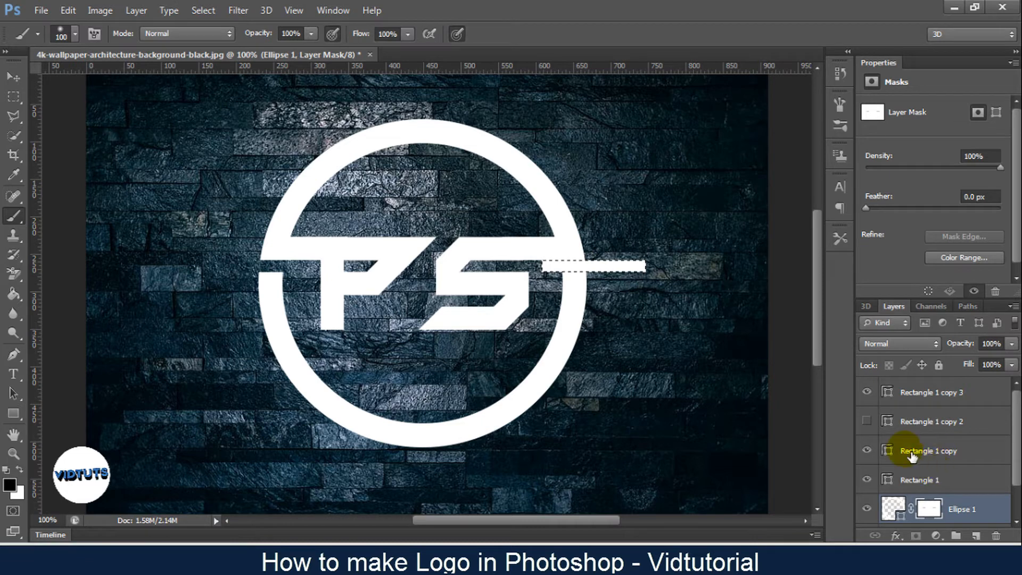
click(868, 393)
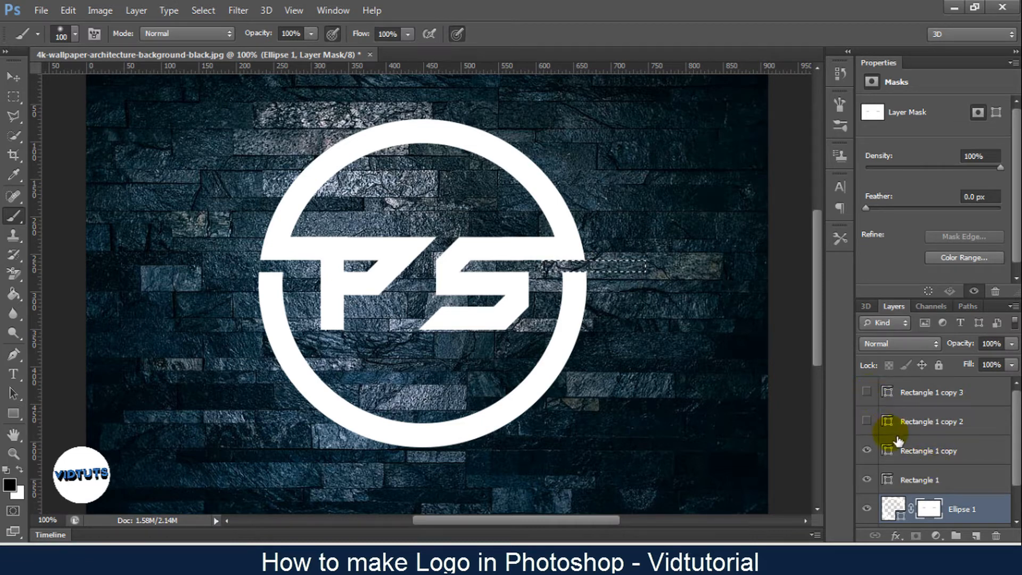
key(ctrl+d)
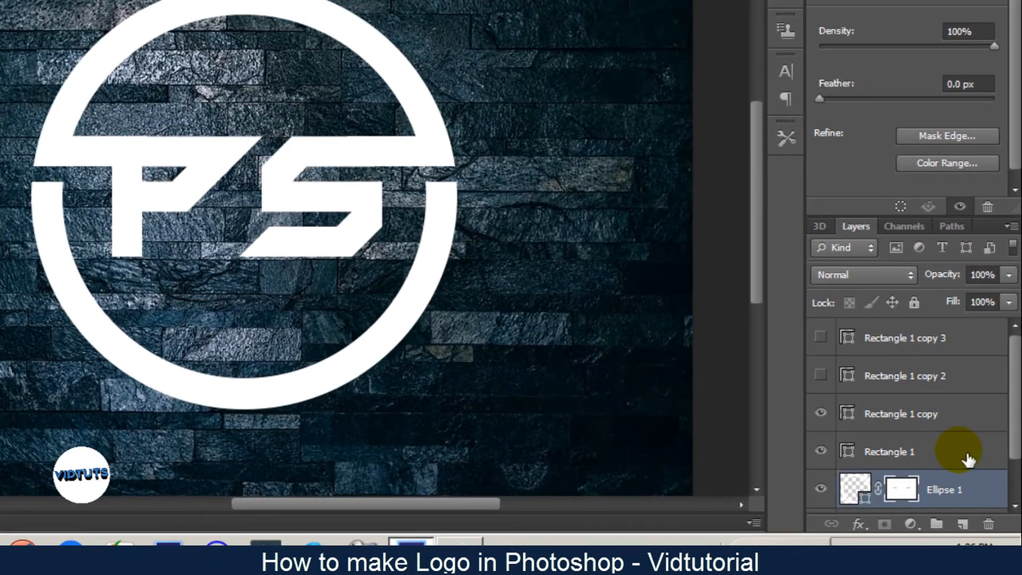
- Convert the PS text, Ellipse 1 and all four rectangle layers together into one smart object
shift+click(978, 477)
shift+click(971, 447)
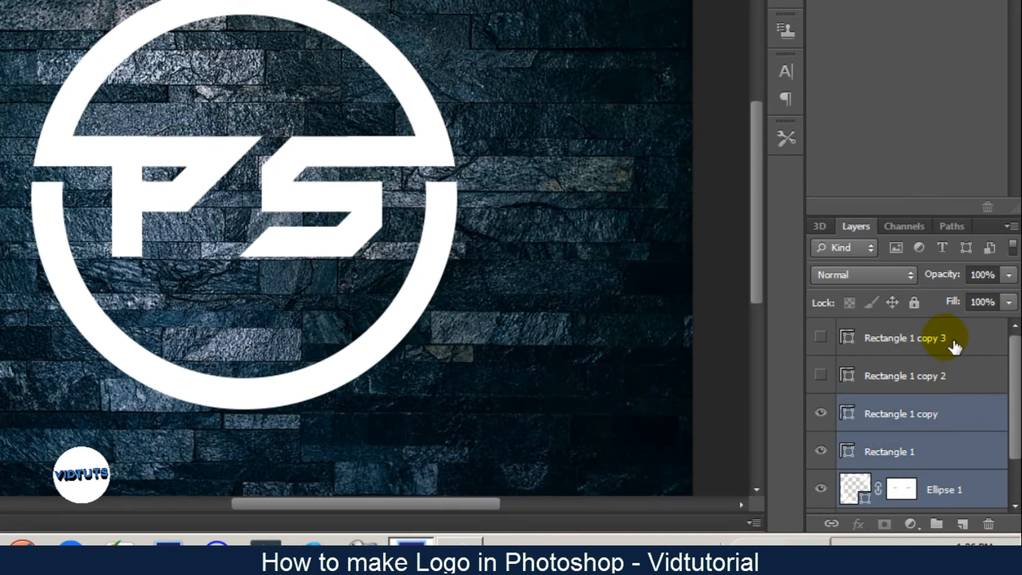
shift+click(953, 341)
shift+click(953, 372)
scroll(1006, 404, down, 2)
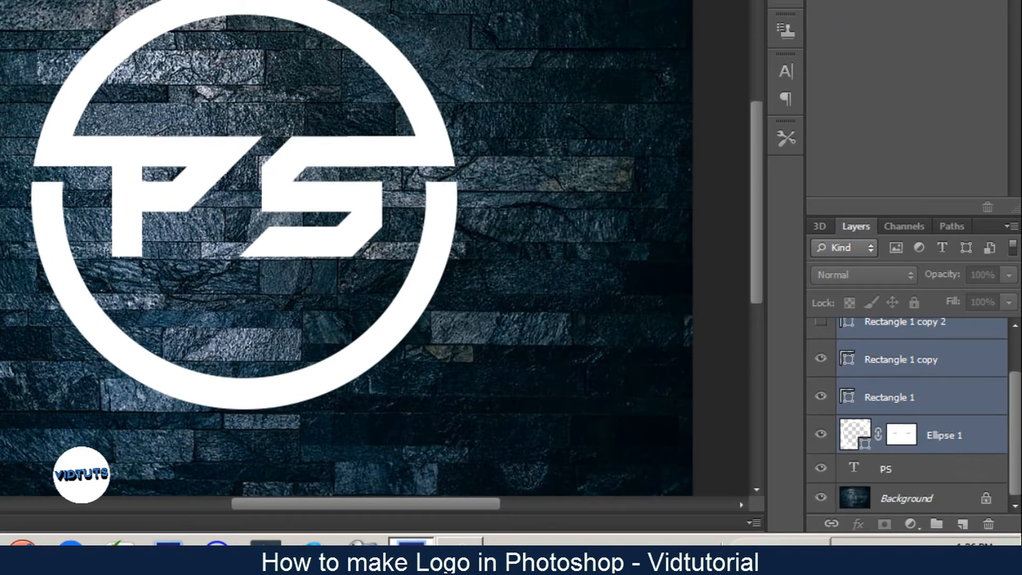
shift+click(969, 469)
scroll(1006, 458, up, 2)
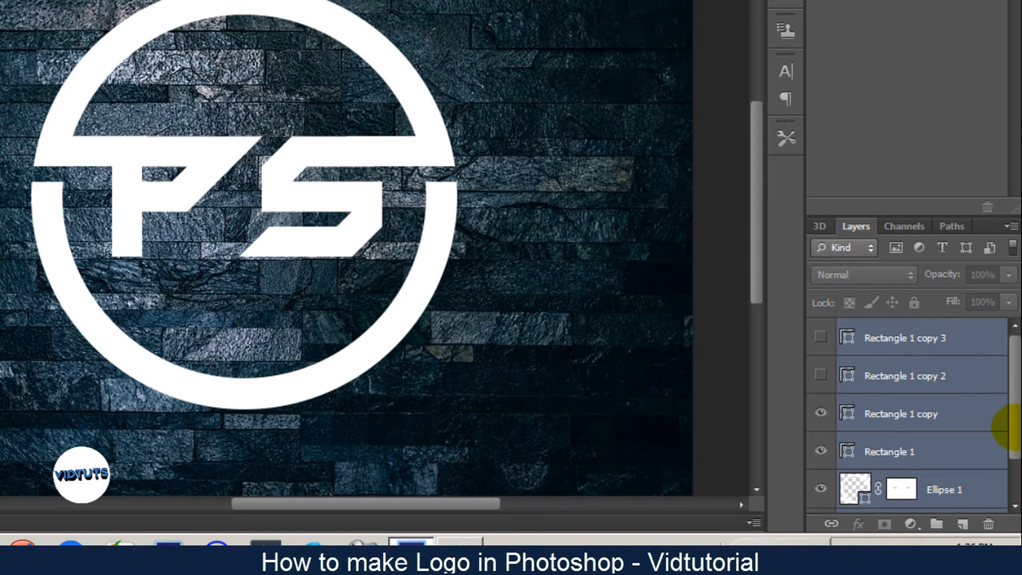
right_click(928, 487)
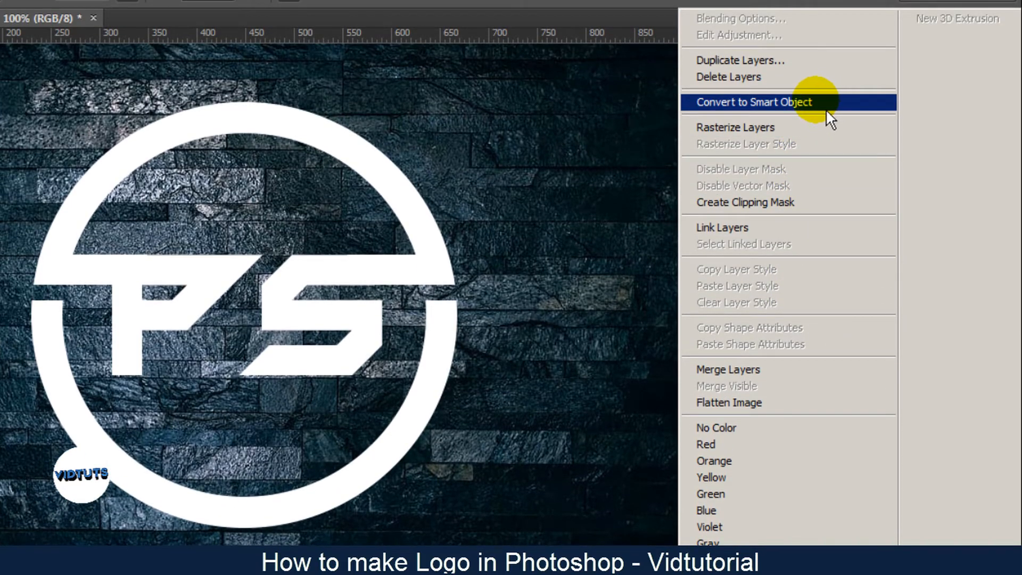
click(833, 107)
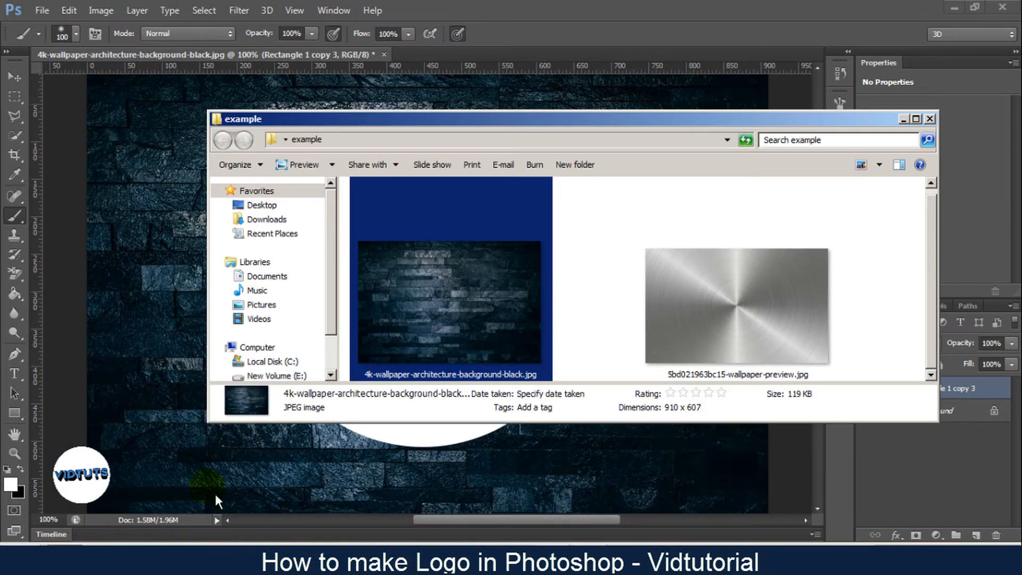
- Place the brushed-metal image 5bd021963bc15-wallpaper-preview.jpg over the logo, scaled to about 117.7% width and 117.6% height
click(692, 336)
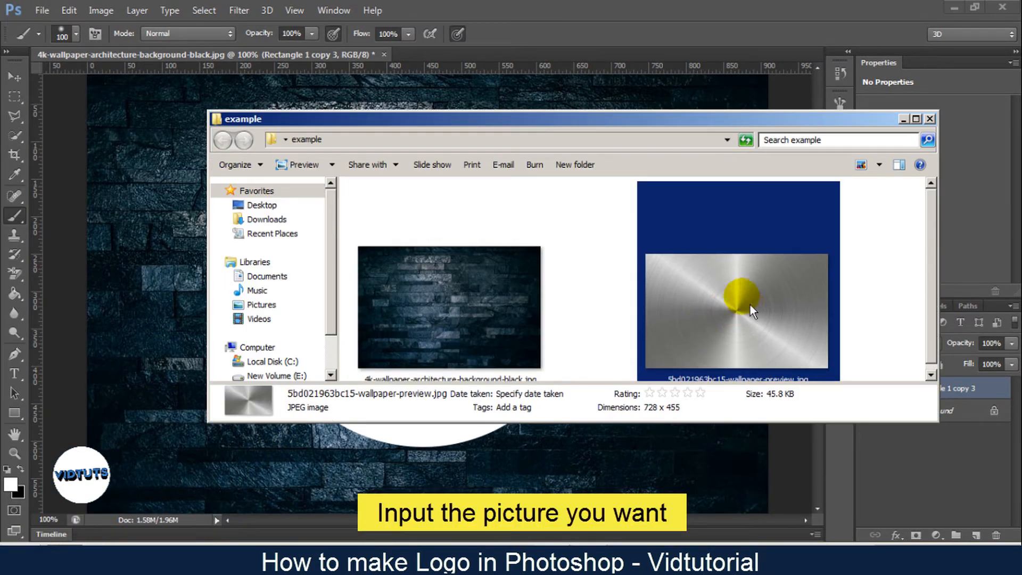
drag(317, 124, 518, 166)
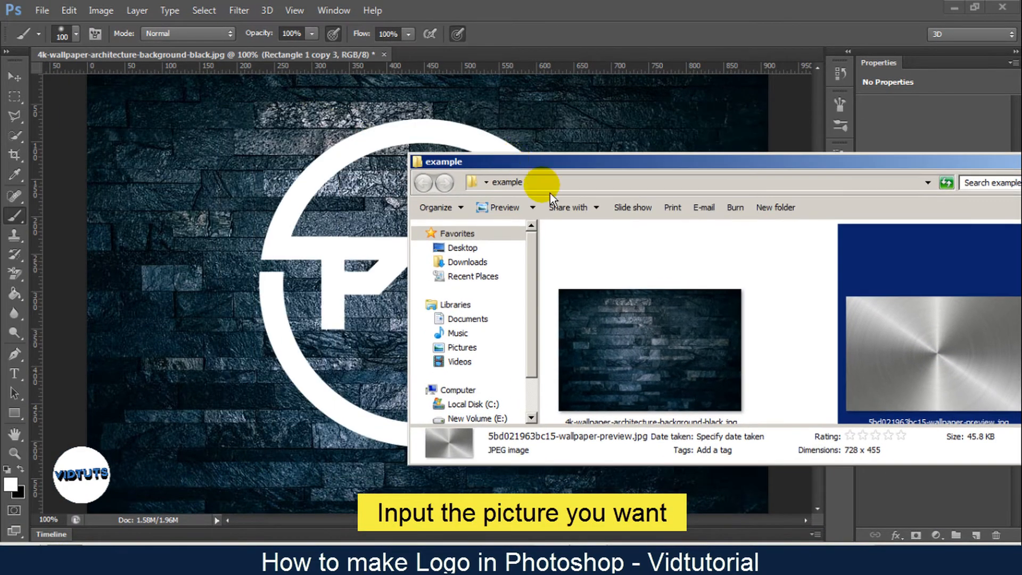
drag(878, 327, 353, 278)
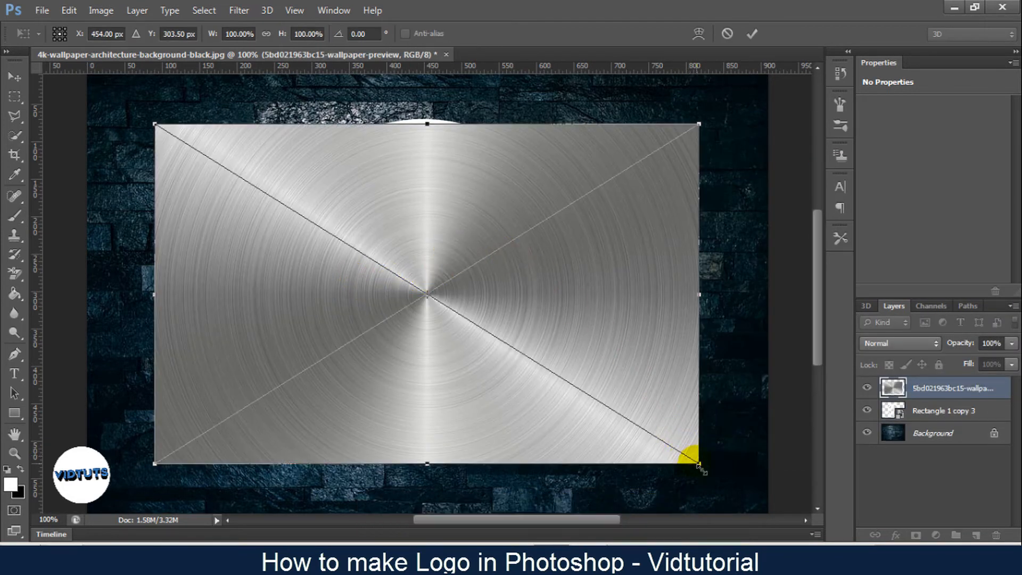
drag(699, 464, 744, 492)
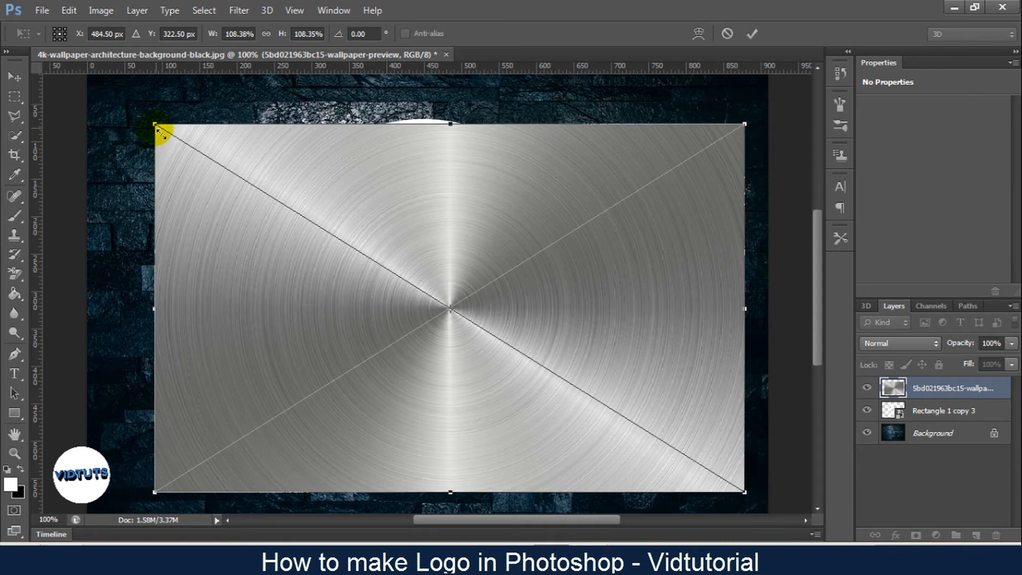
drag(156, 126, 105, 92)
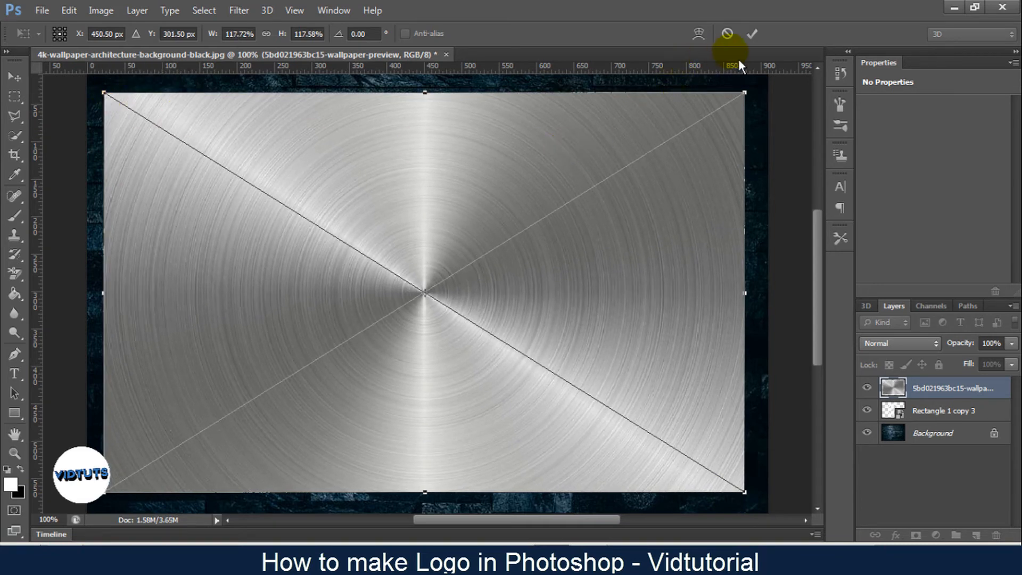
click(755, 36)
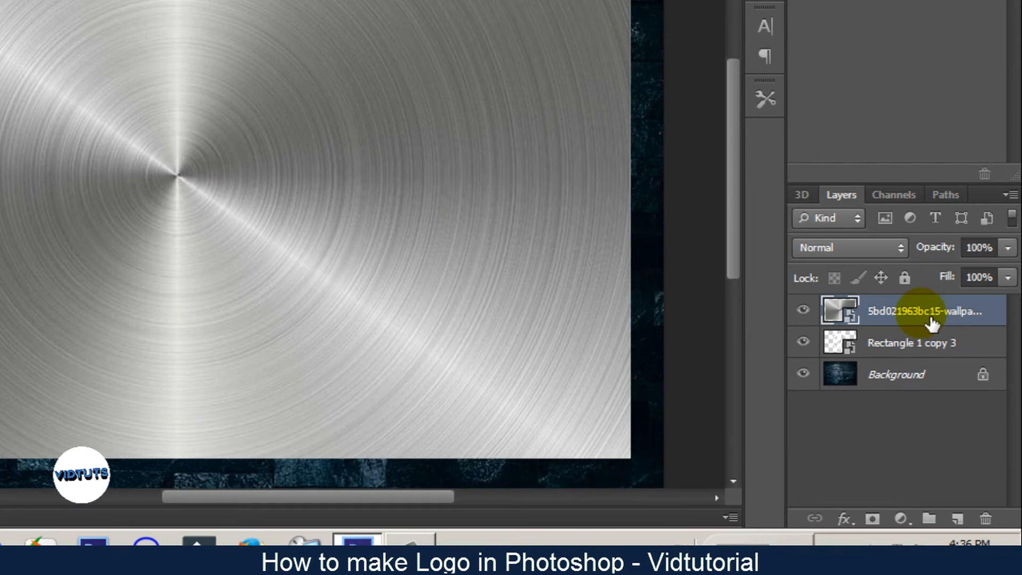
- Clip the brushed-metal layer to the logo and convert the two layers into a single smart object
right_click(934, 331)
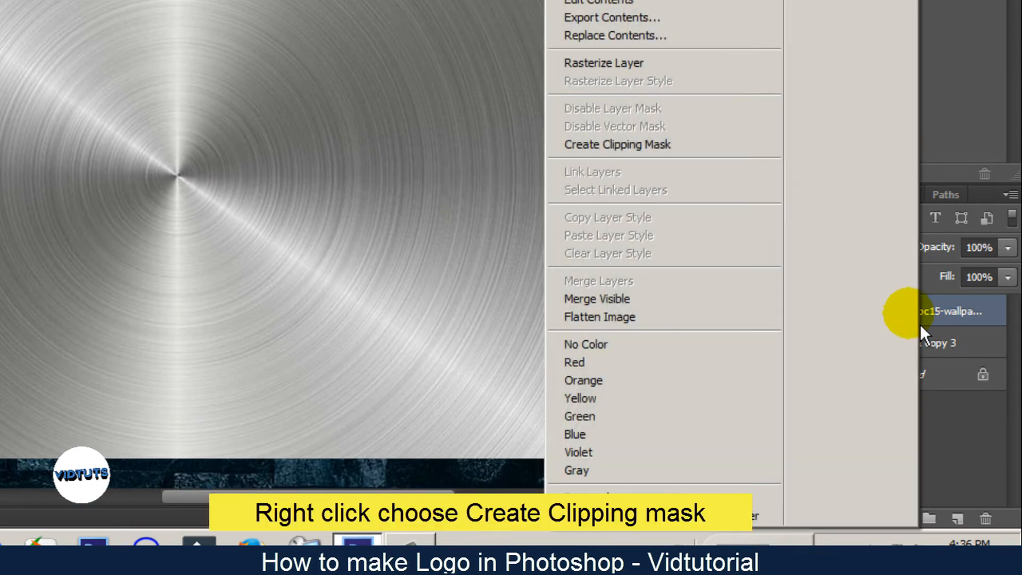
click(681, 155)
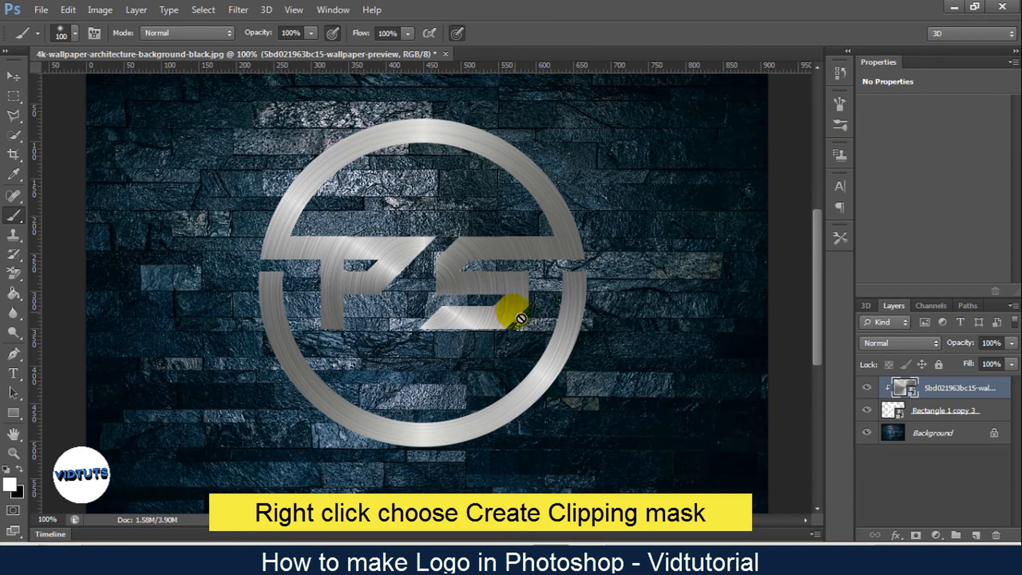
shift+click(972, 412)
right_click(966, 415)
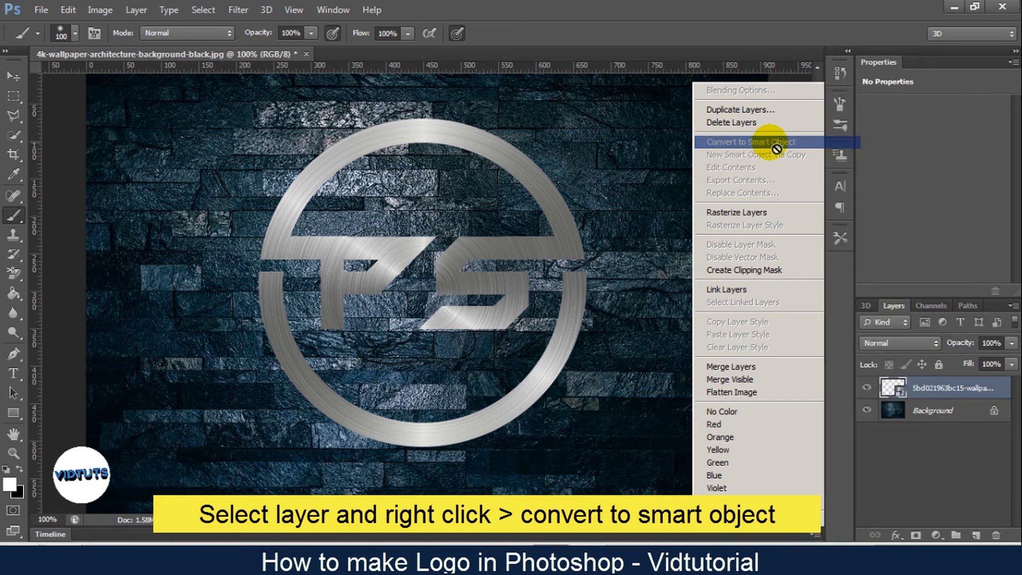
- Add a drop shadow to the metal logo smart object with 100% opacity, 15 px distance, 8% spread and 13 px size
click(771, 143)
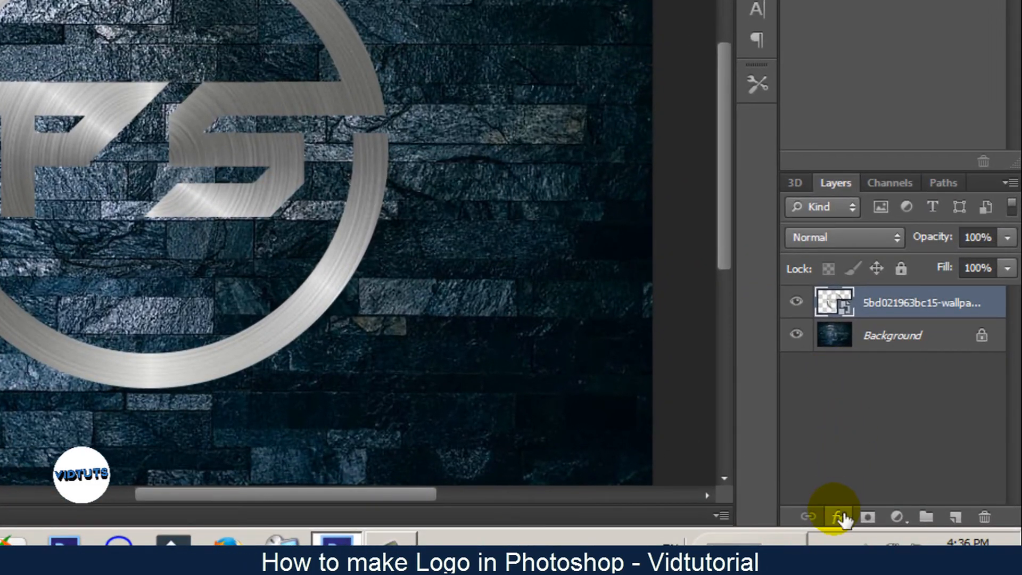
click(841, 518)
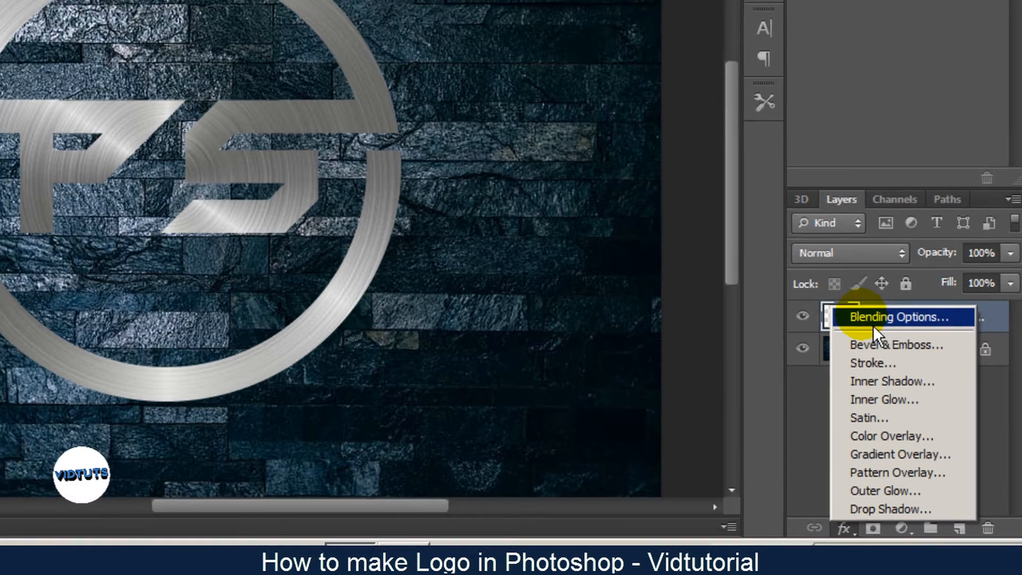
click(870, 311)
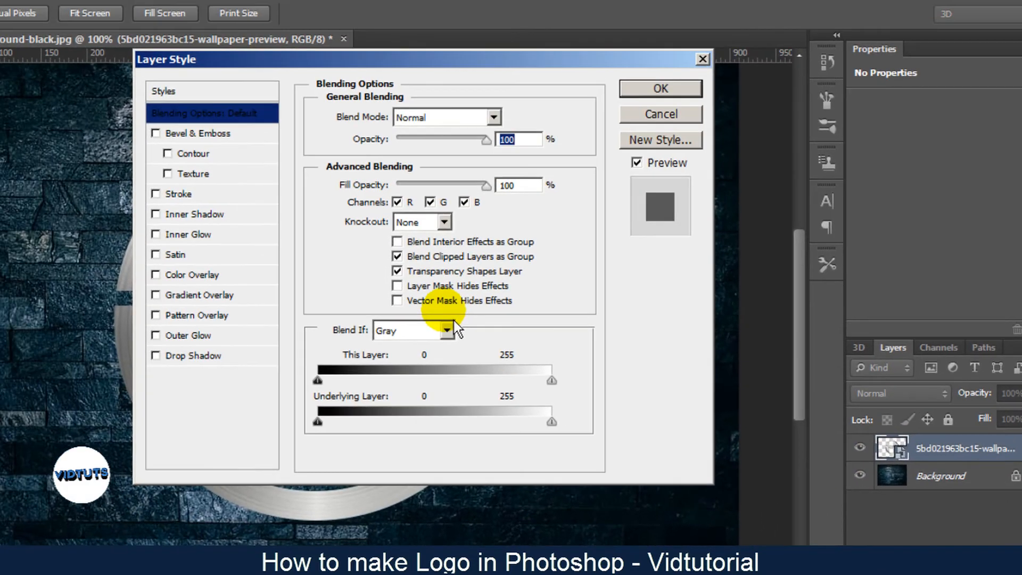
drag(271, 62, 612, 128)
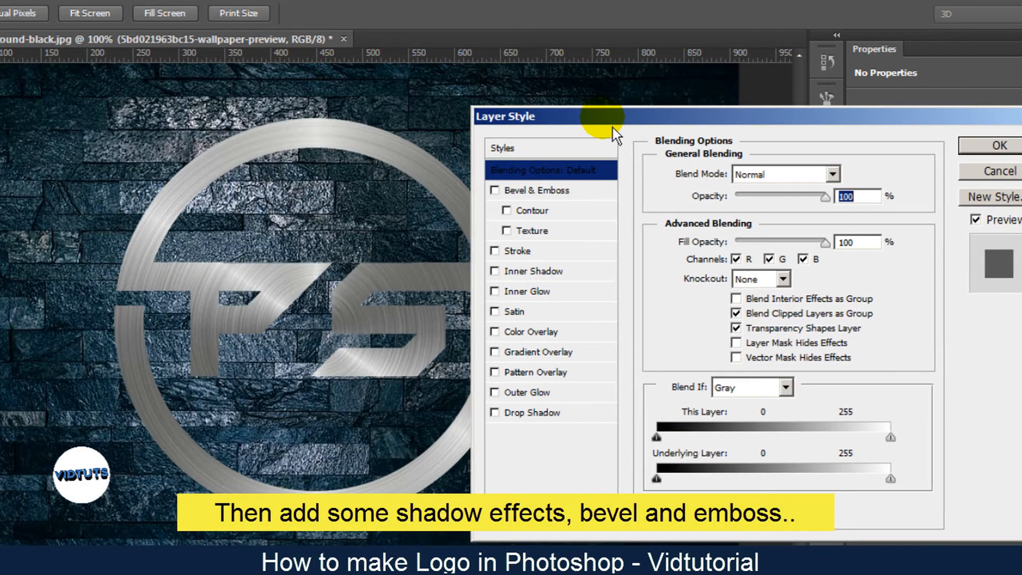
click(554, 418)
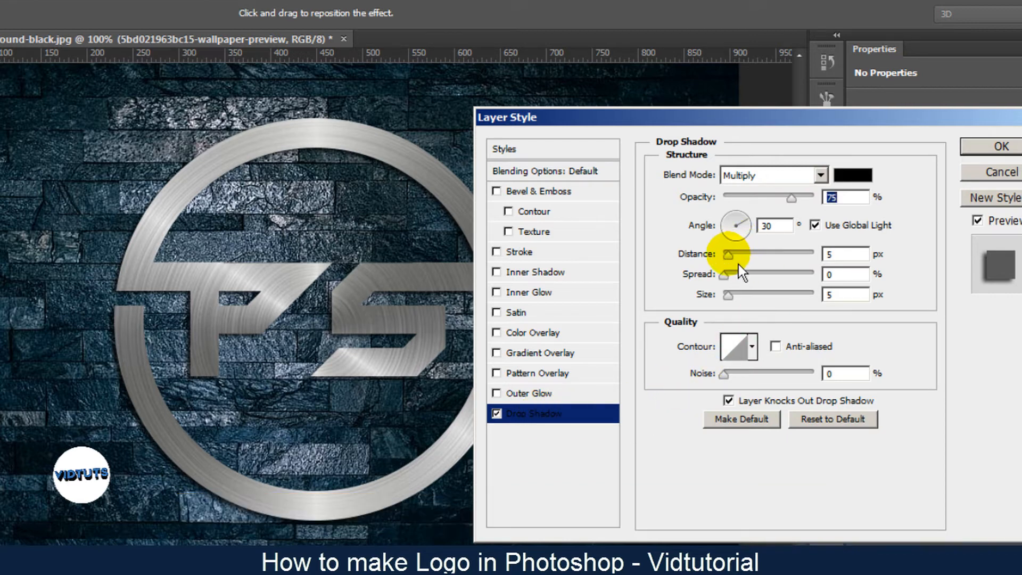
click(739, 263)
click(735, 293)
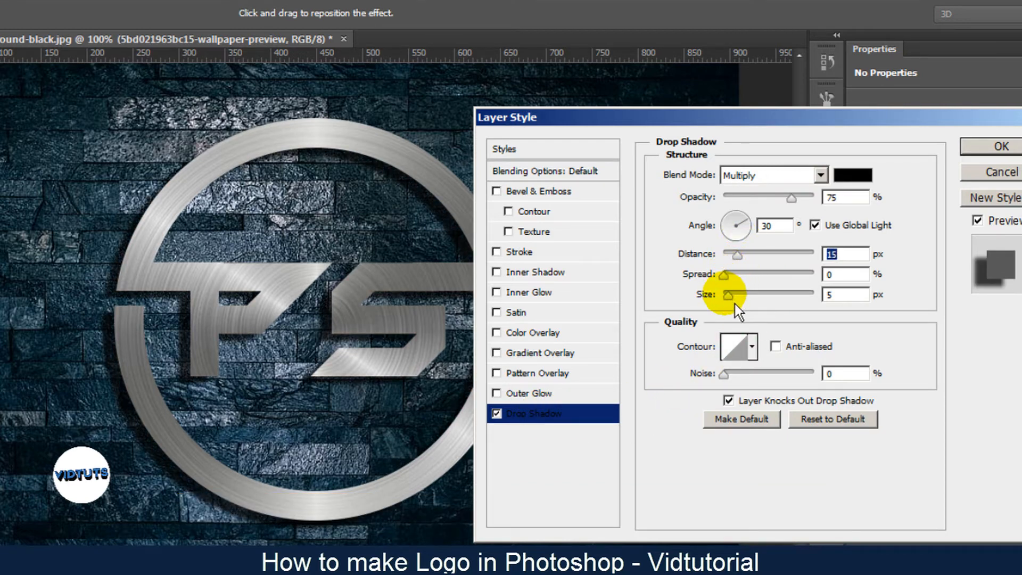
drag(746, 302, 742, 292)
drag(806, 209, 824, 209)
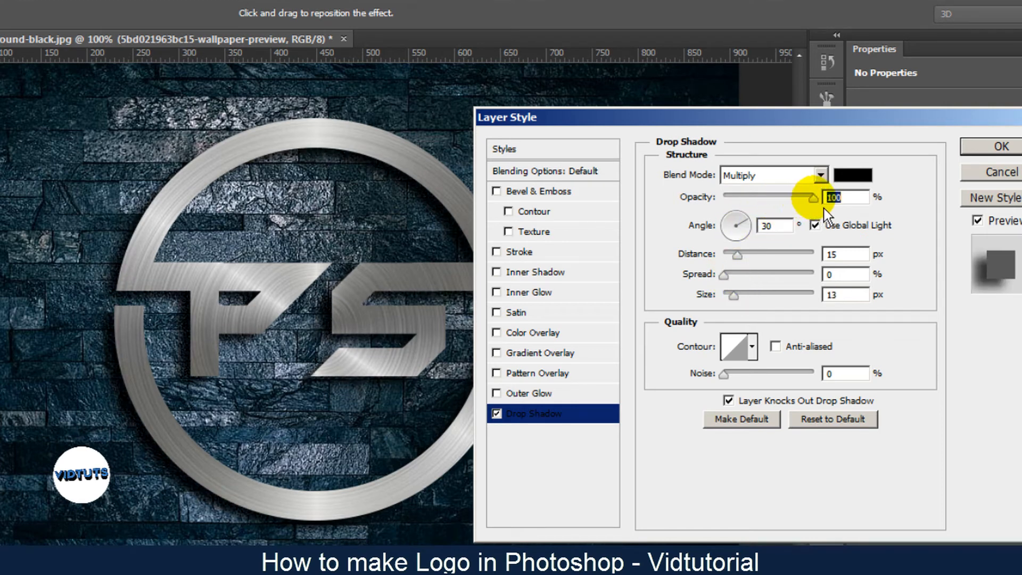
drag(724, 274, 731, 275)
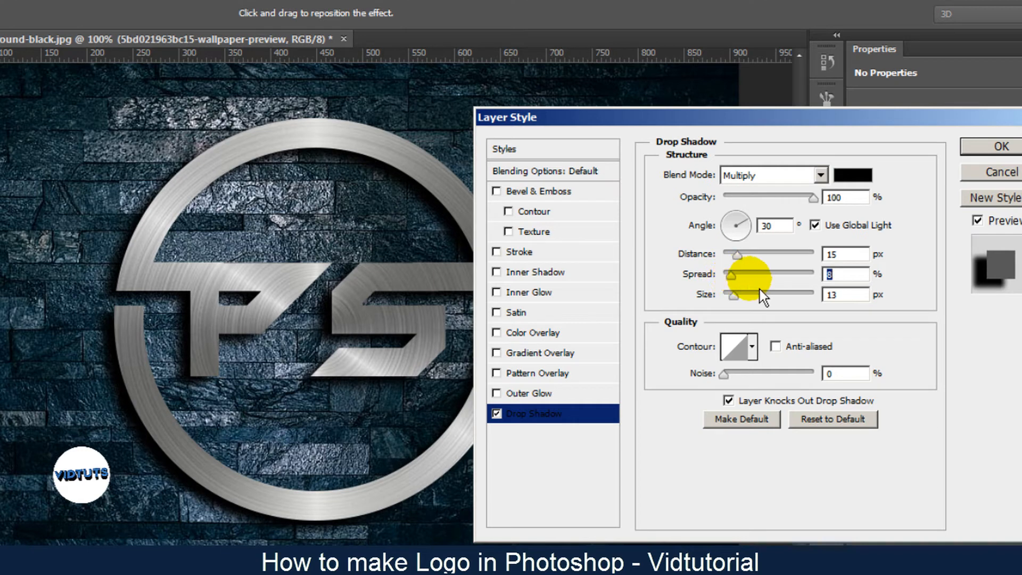
- Add an outer glow to the logo and set its opacity to 65%
click(530, 402)
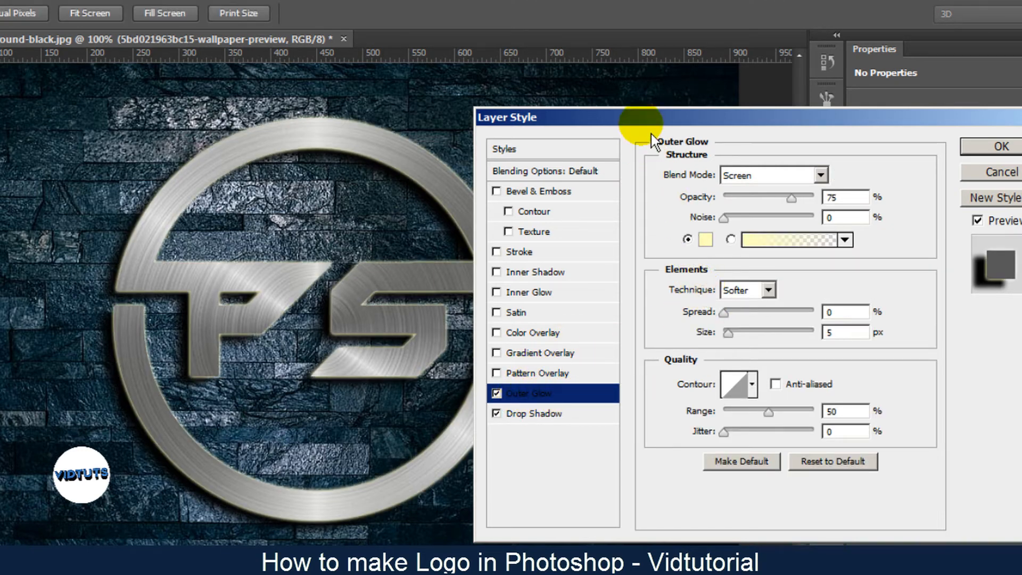
drag(650, 133, 666, 129)
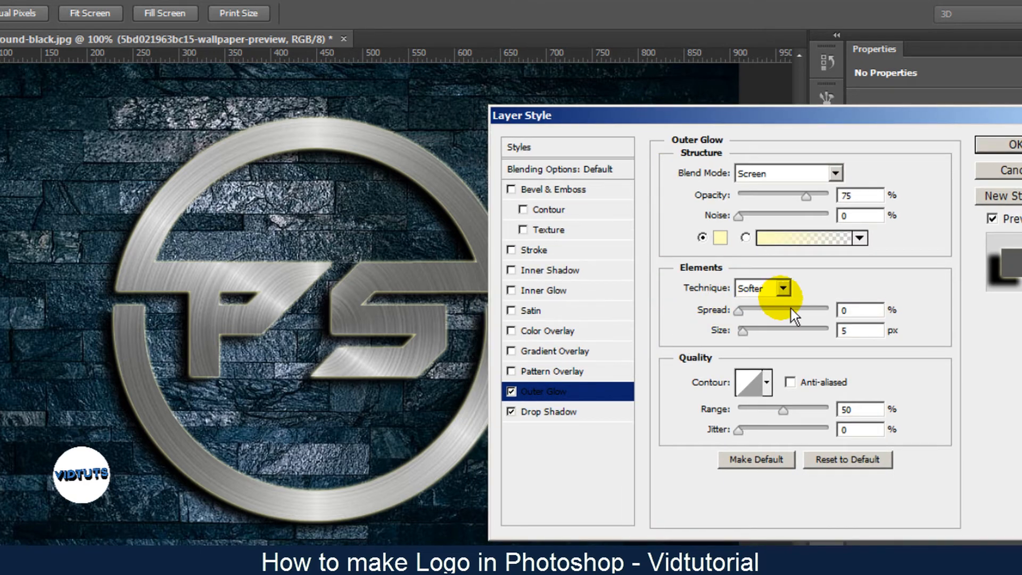
drag(815, 206, 807, 207)
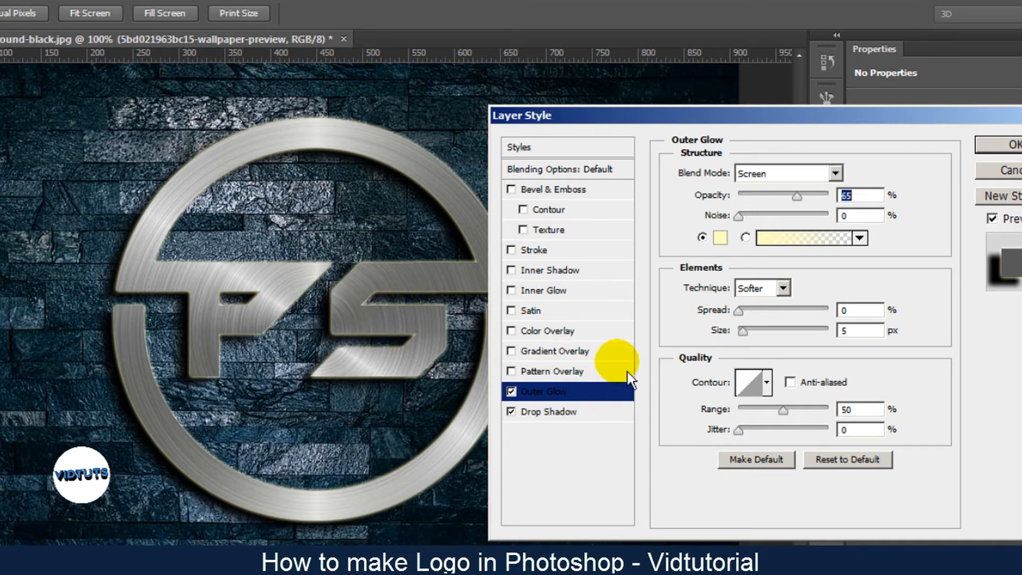
- Add a Bevel & Emboss effect to the logo with a size of 6 px and soften of 2 px
click(512, 191)
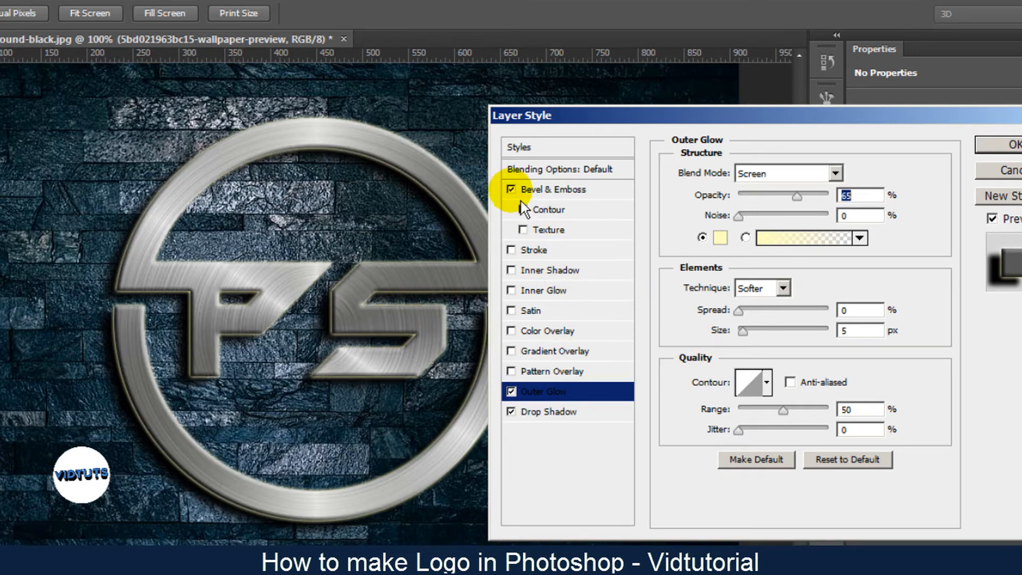
click(614, 195)
click(757, 267)
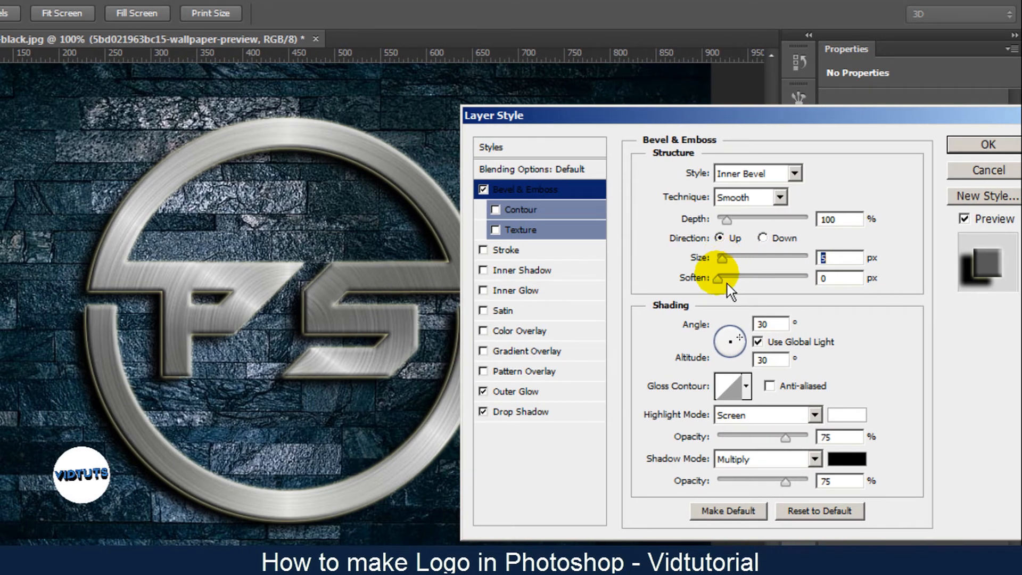
click(724, 286)
drag(730, 286, 732, 267)
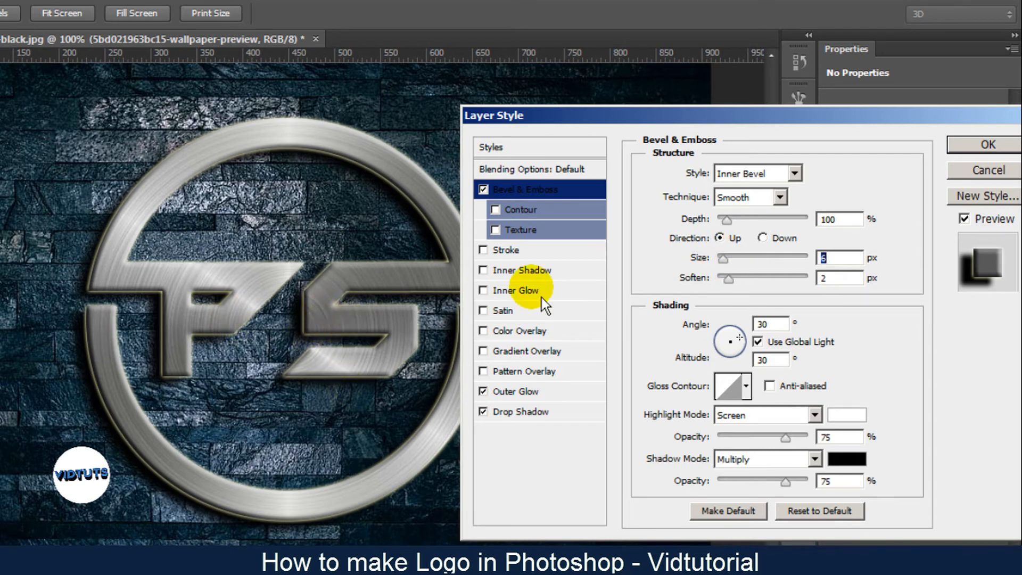
- Set the logo's outer glow colour to black (000000) and apply the layer styles
drag(889, 127, 821, 124)
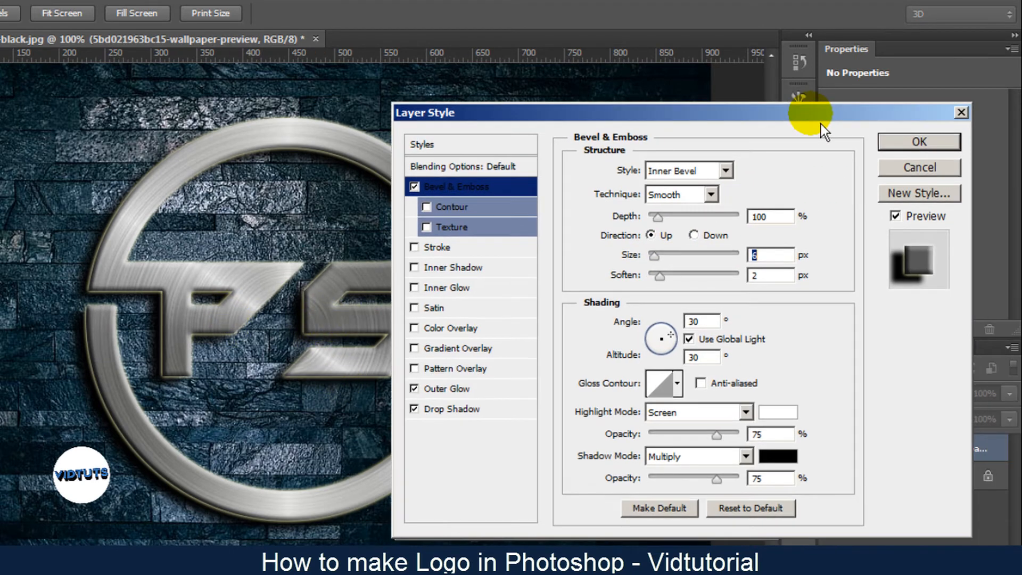
click(462, 391)
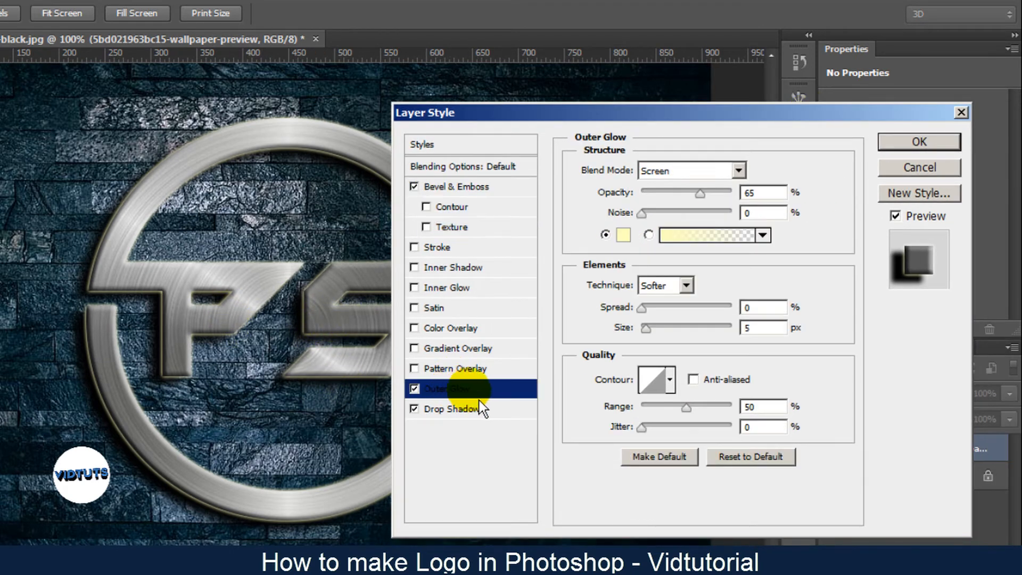
click(624, 235)
click(356, 407)
drag(355, 407, 614, 463)
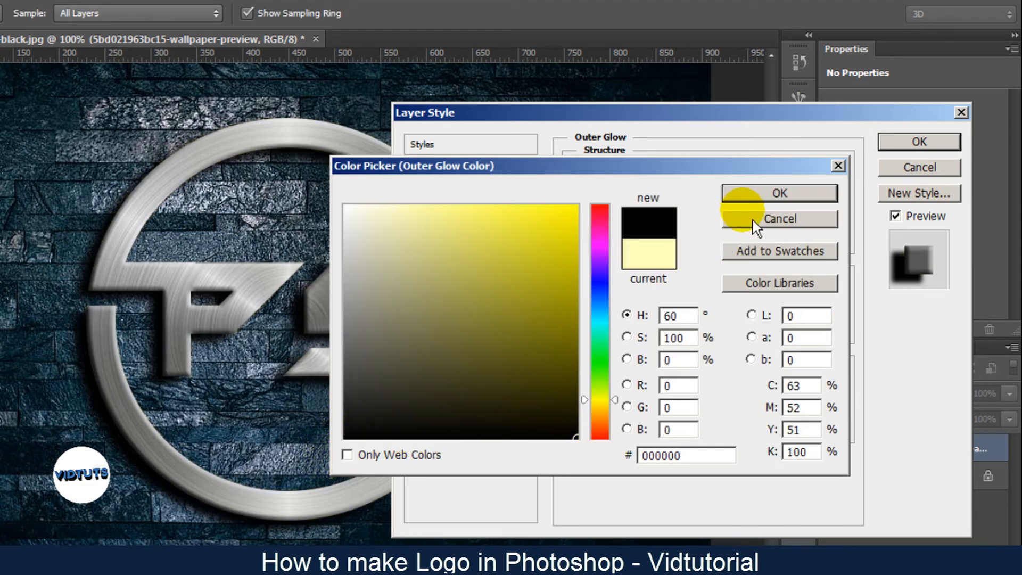
click(760, 196)
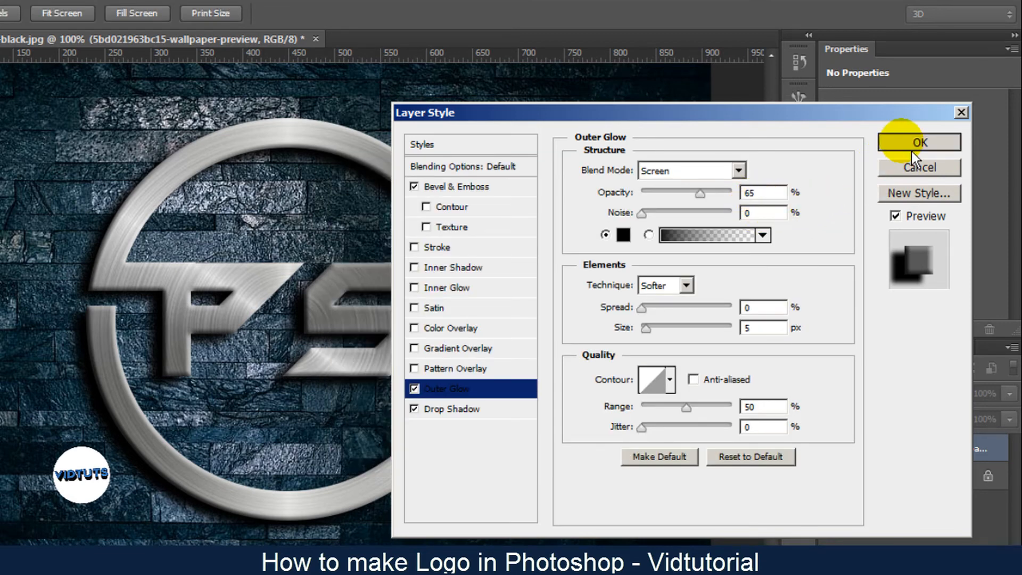
click(912, 146)
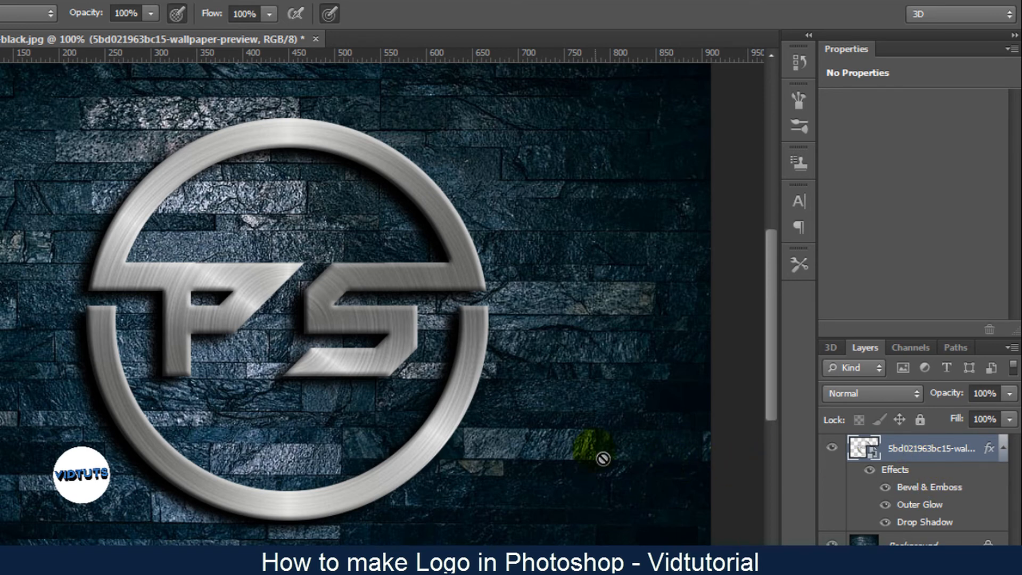
- Shift the logo slightly left on the stone wall with the Move tool
key(v)
mouse_move(428, 440)
mouse_down()
mouse_move(373, 442)
mouse_move(431, 436)
mouse_move(415, 436)
mouse_up()
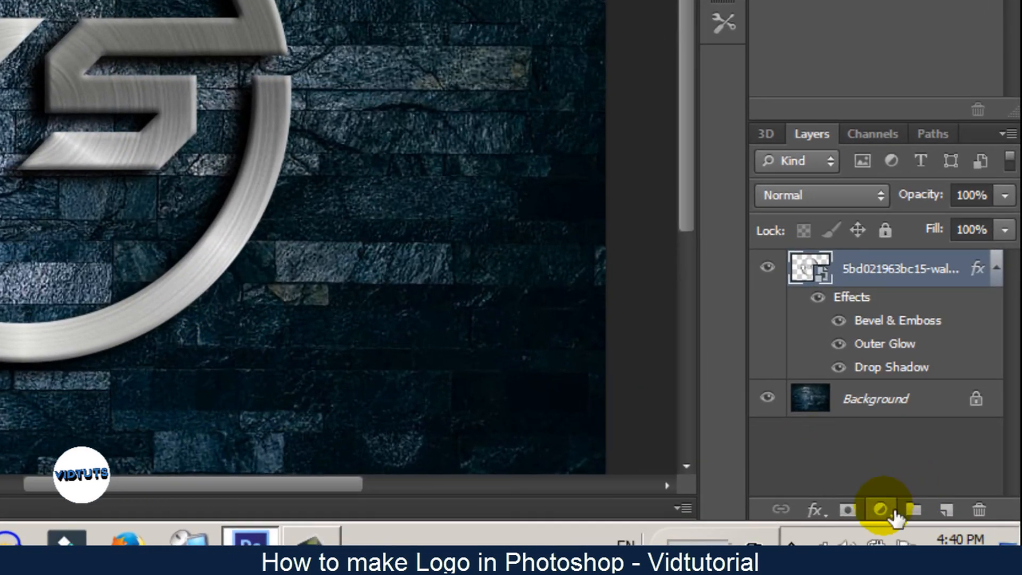
- Add a Curves adjustment layer above the logo and raise the RGB curve with a point at input 108, output 160
click(883, 511)
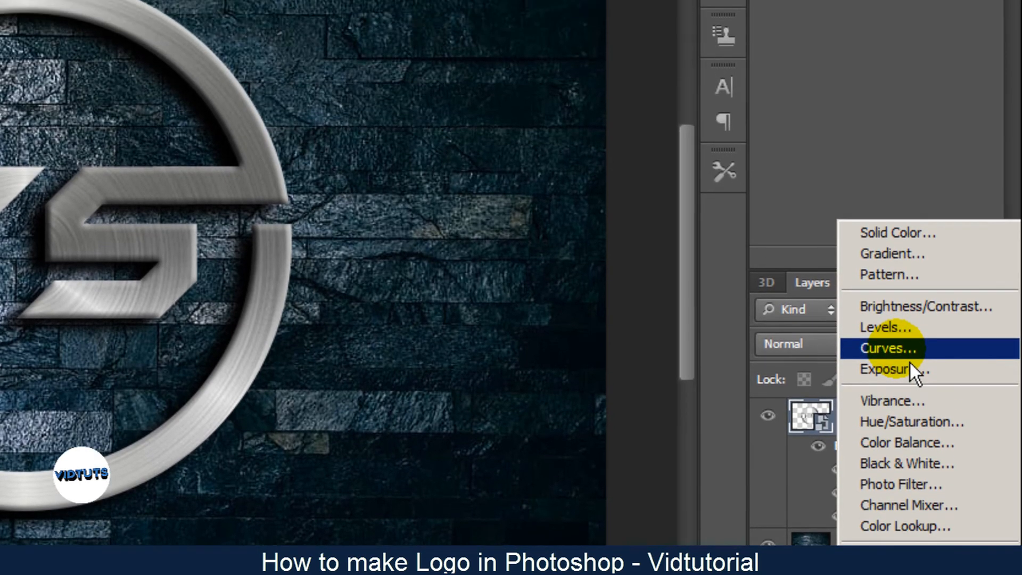
click(904, 201)
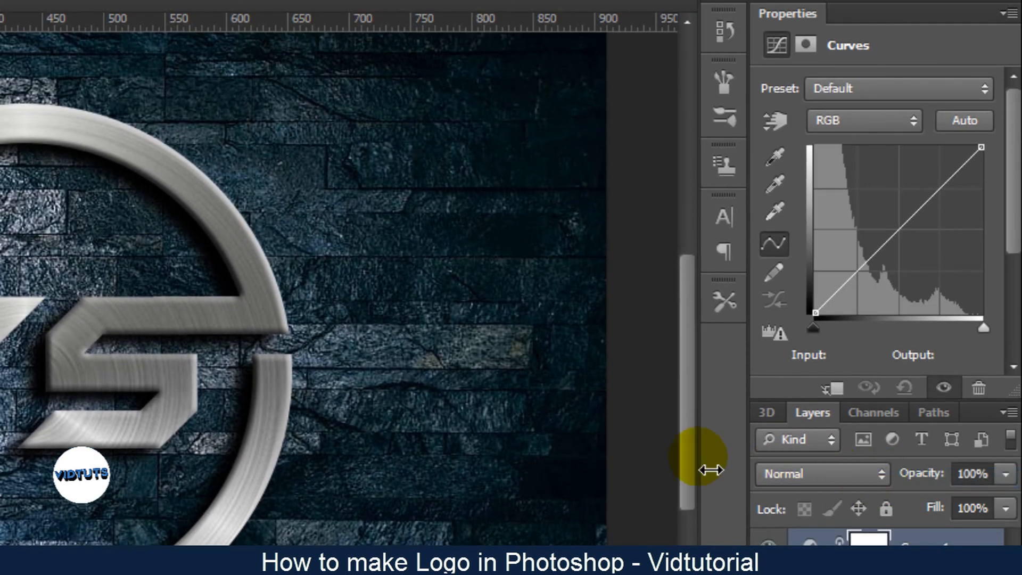
drag(846, 270, 894, 220)
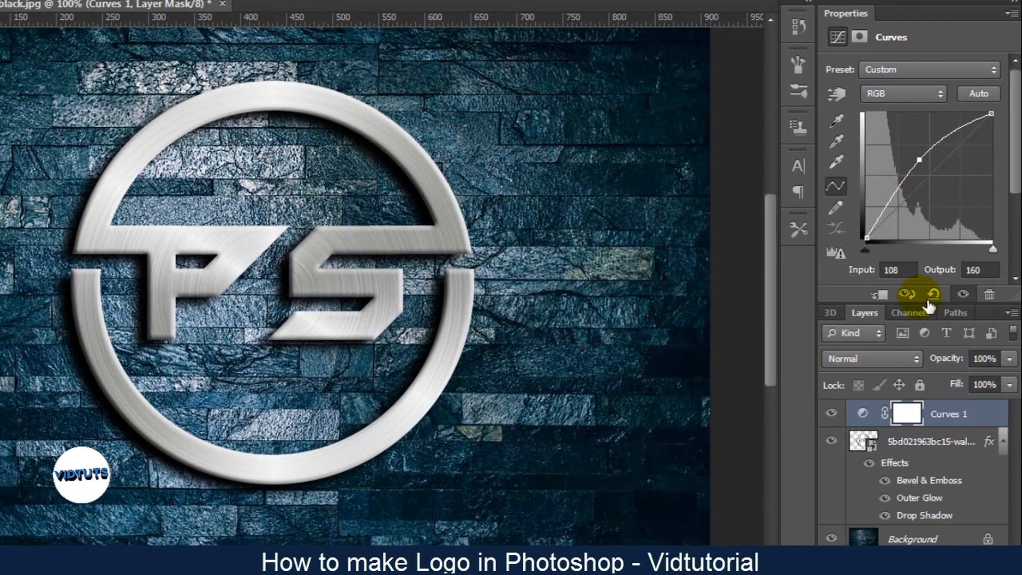
- Clip the Curves adjustment to the logo layer and reshape the curve with a lower midtone point at input 96, output 132
right_click(934, 421)
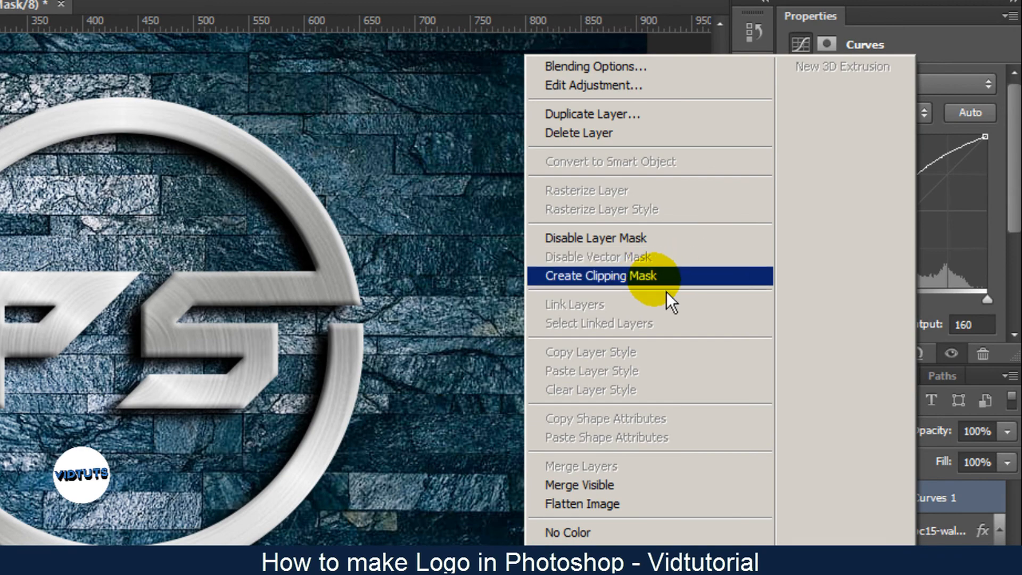
click(665, 291)
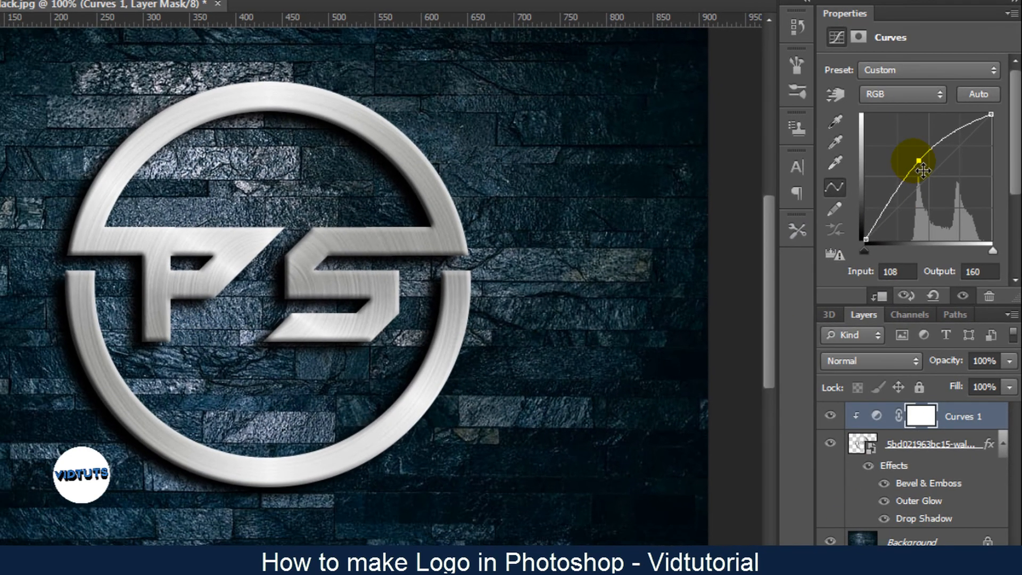
mouse_move(923, 170)
mouse_down()
mouse_move(939, 189)
mouse_move(931, 156)
mouse_move(920, 183)
mouse_up()
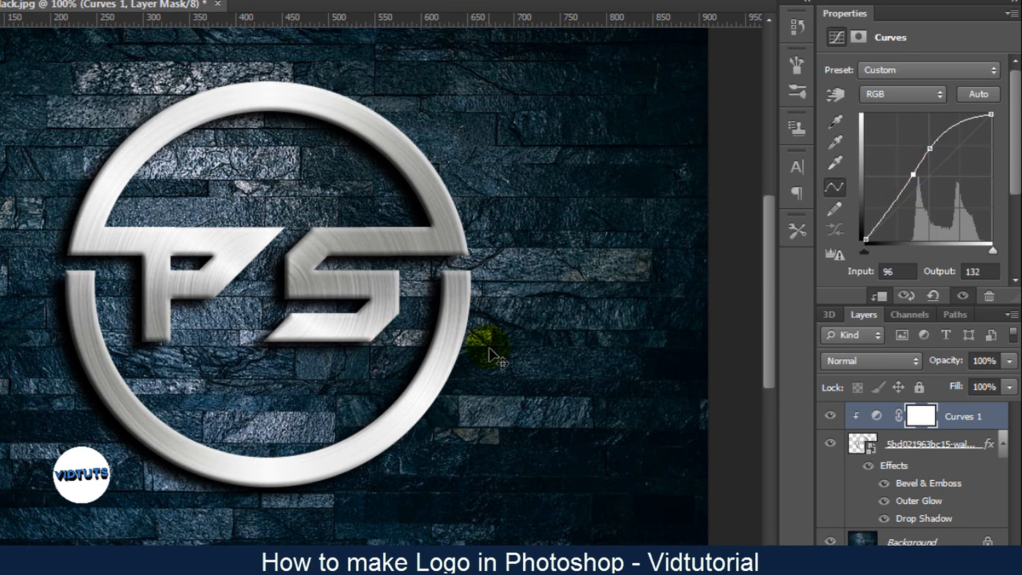